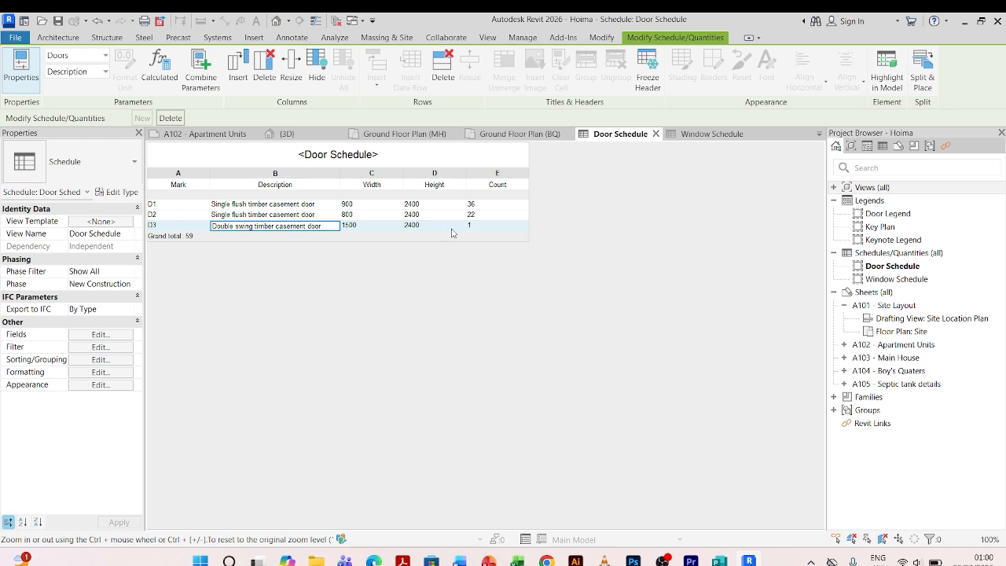
Review the doors in the main house ground floor plan, zooming in on the door tags.
{"action": "left_click", "coordinate": [711, 134]}
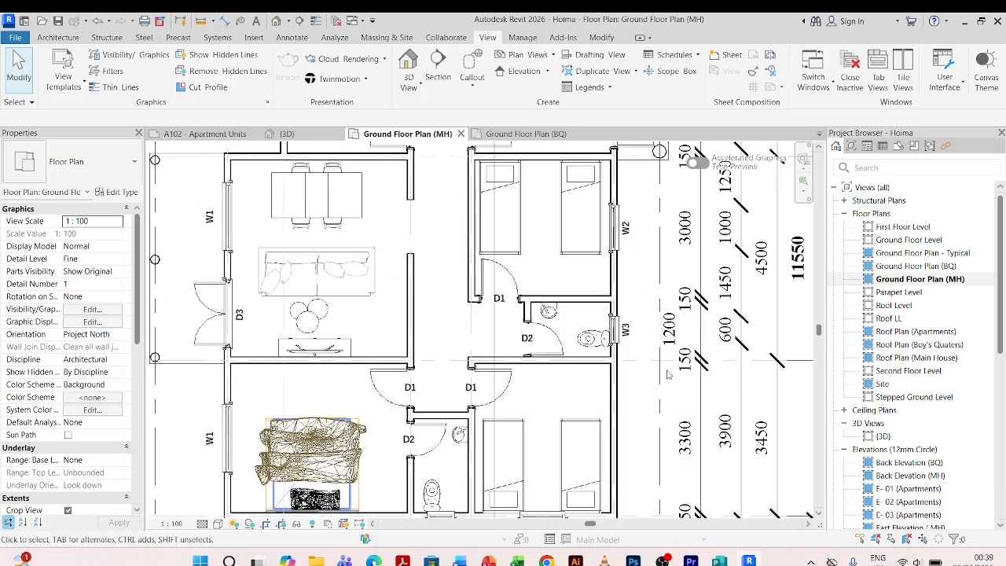
{"action": "scroll", "coordinate": [667, 375], "scroll_direction": "down", "scroll_amount": 2}
{"action": "scroll", "coordinate": [344, 342], "scroll_direction": "up", "scroll_amount": 3}
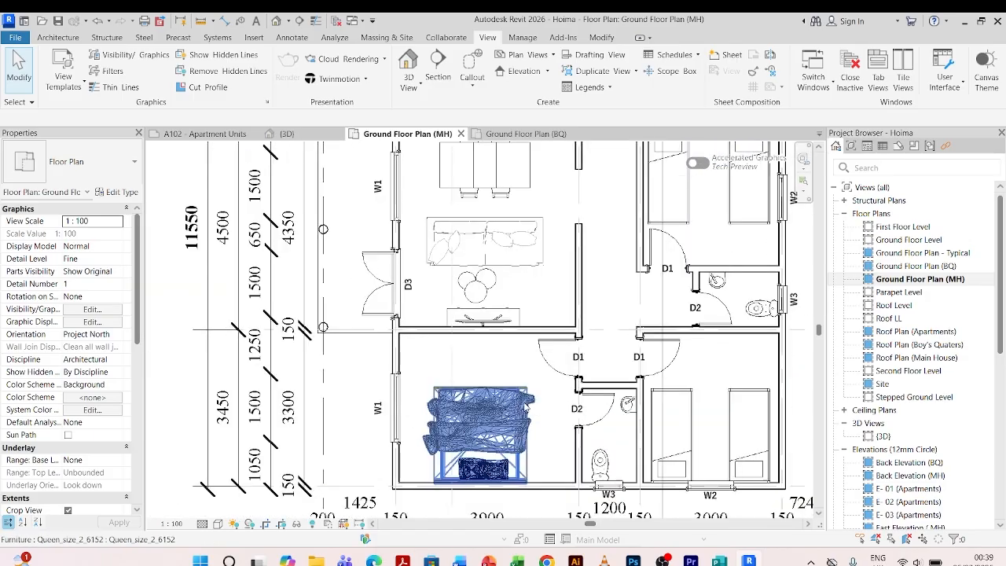
{"action": "scroll", "coordinate": [343, 342], "scroll_direction": "down", "scroll_amount": 2}
{"action": "scroll", "coordinate": [500, 390], "scroll_direction": "up", "scroll_amount": 2}
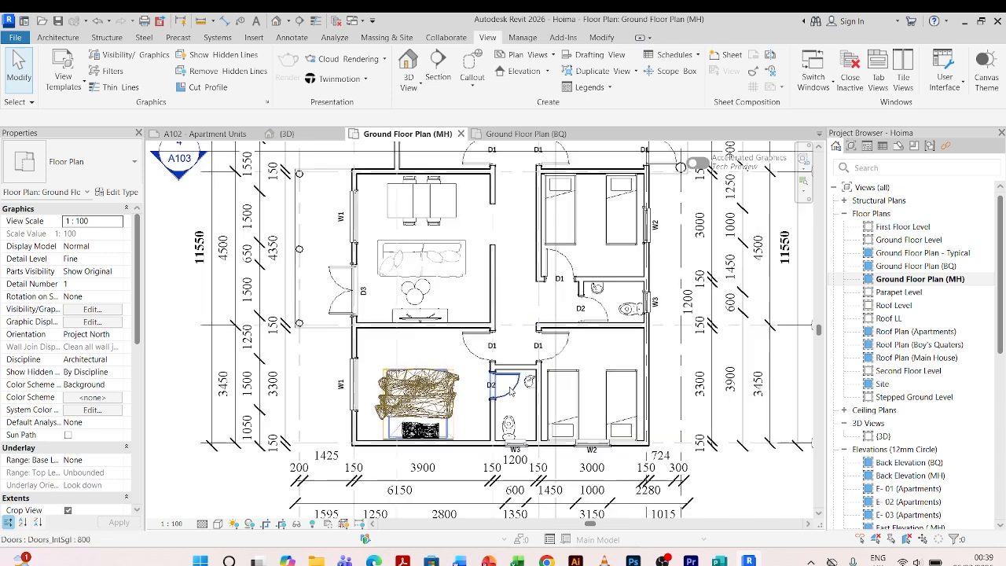
{"action": "scroll", "coordinate": [501, 391], "scroll_direction": "up", "scroll_amount": 2}
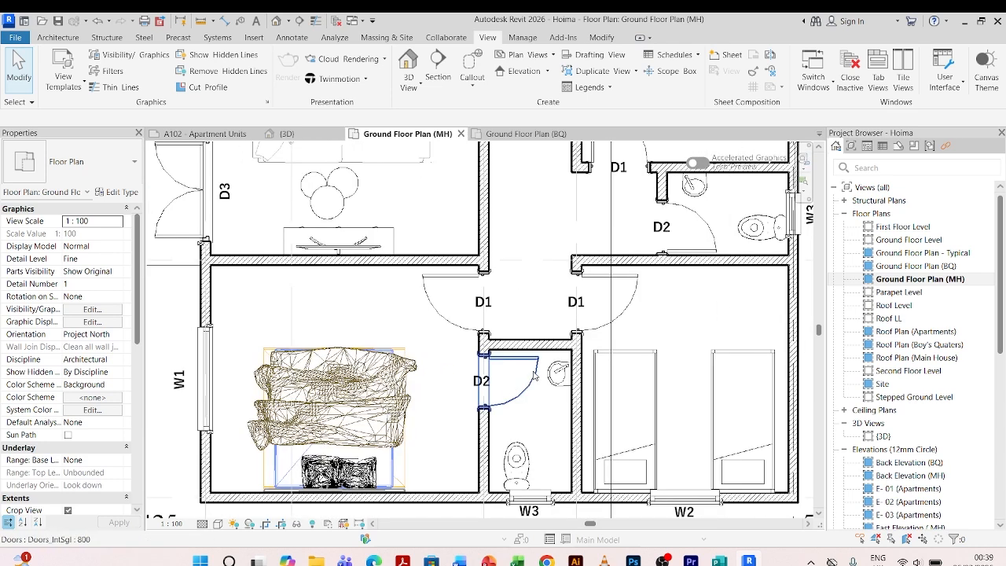
{"action": "scroll", "coordinate": [534, 375], "scroll_direction": "down", "scroll_amount": 1}
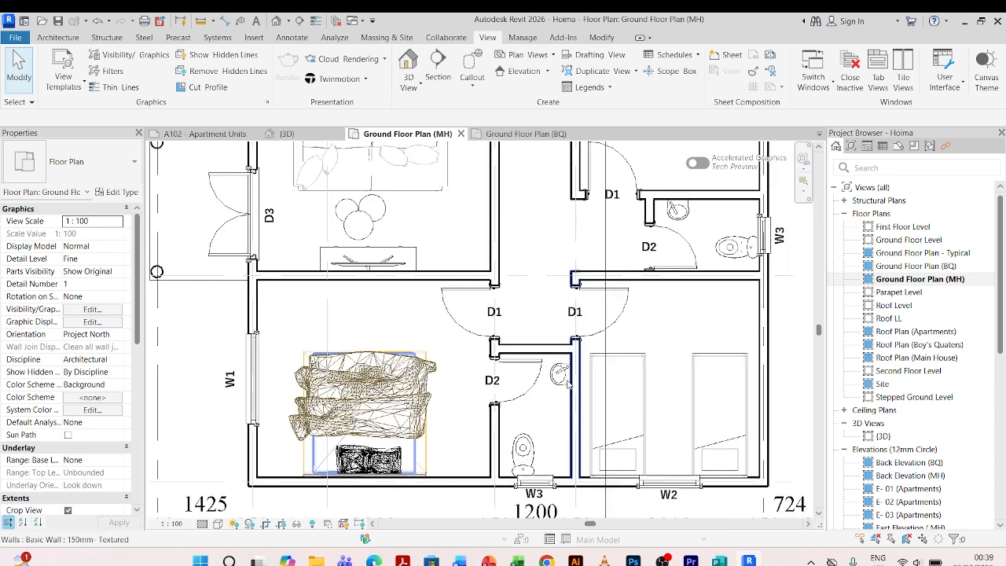
{"action": "scroll", "coordinate": [340, 380], "scroll_direction": "down", "scroll_amount": 2}
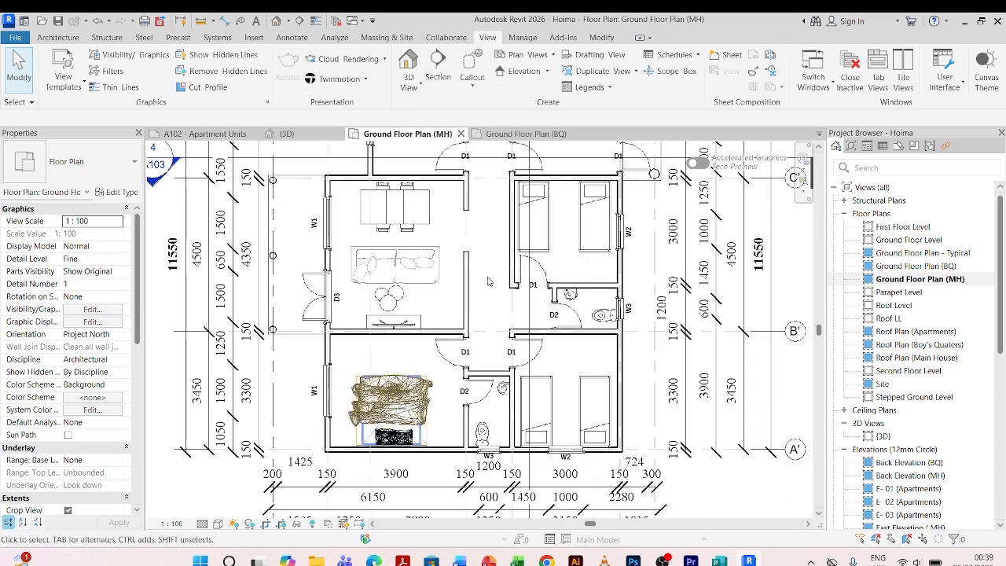
Switch to the boys' quarters ground floor plan and inspect its doors and door tags.
{"action": "left_click", "coordinate": [523, 134]}
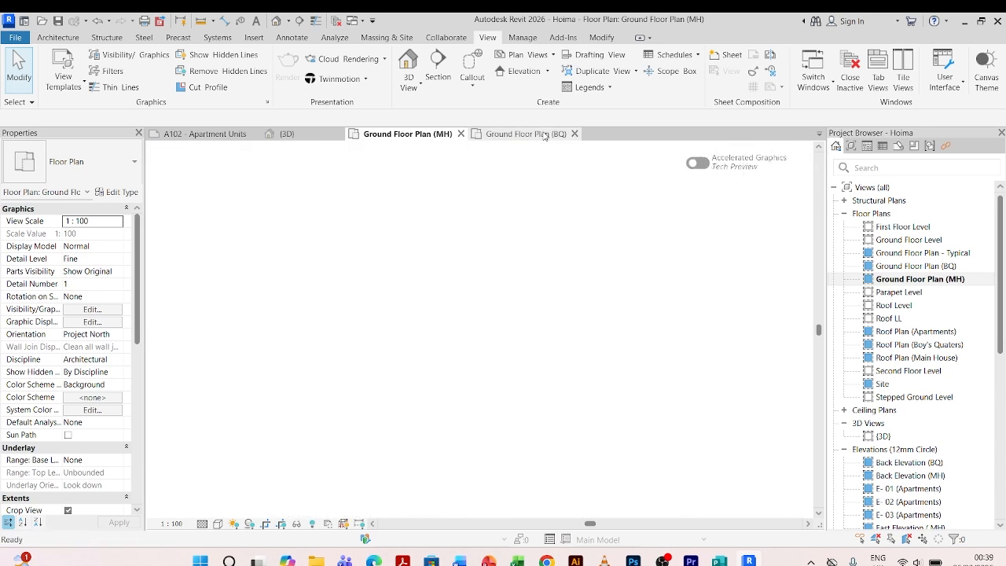
{"action": "scroll", "coordinate": [537, 416], "scroll_direction": "down", "scroll_amount": 2}
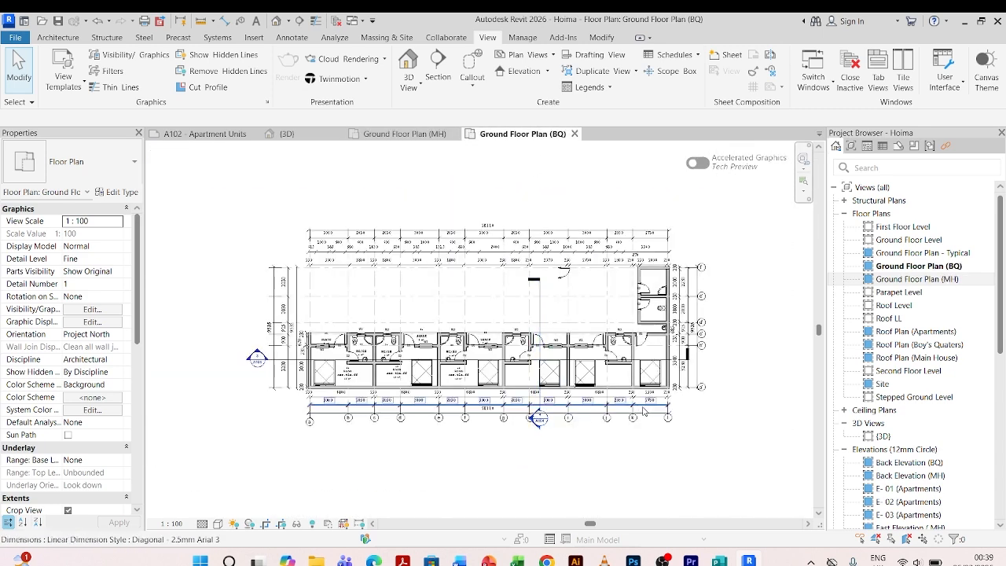
{"action": "scroll", "coordinate": [500, 357], "scroll_direction": "up", "scroll_amount": 3}
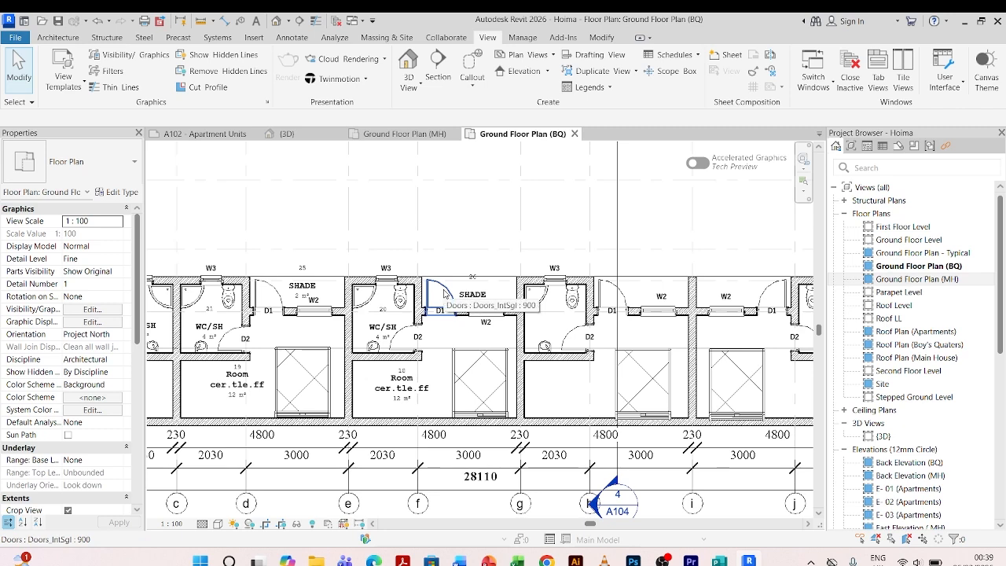
{"action": "scroll", "coordinate": [421, 384], "scroll_direction": "down", "scroll_amount": 2}
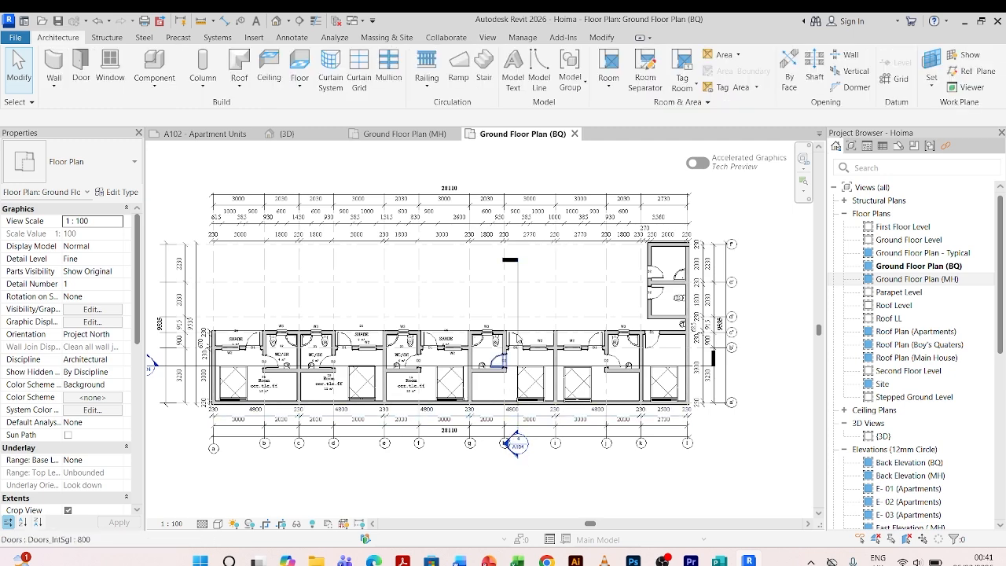
{"action": "scroll", "coordinate": [495, 322], "scroll_direction": "up", "scroll_amount": 3}
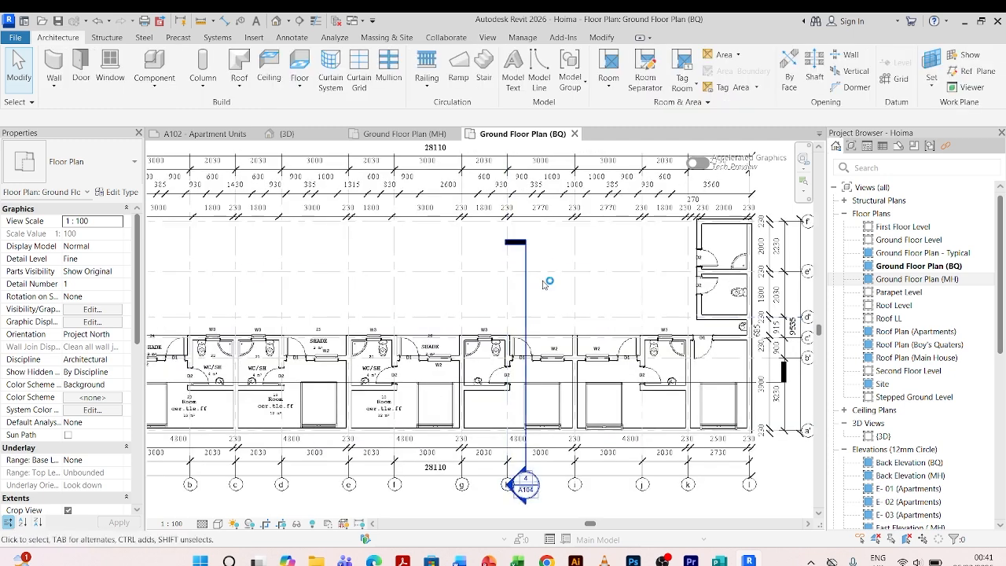
{"action": "scroll", "coordinate": [522, 317], "scroll_direction": "down", "scroll_amount": 3}
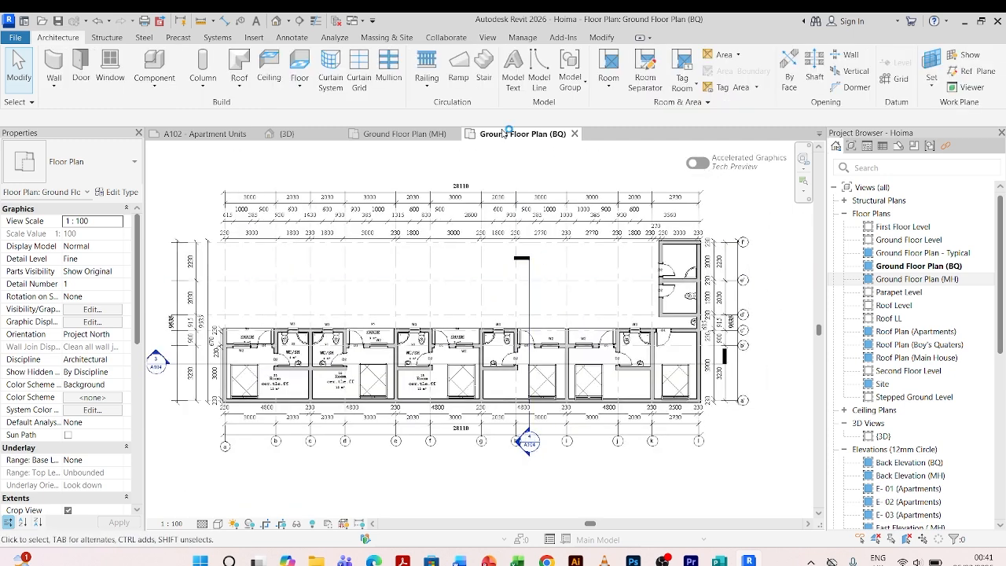
Create a new schedule for the Doors category, searching for DOOR and keeping the name Door Schedule.
{"action": "left_click", "coordinate": [487, 37]}
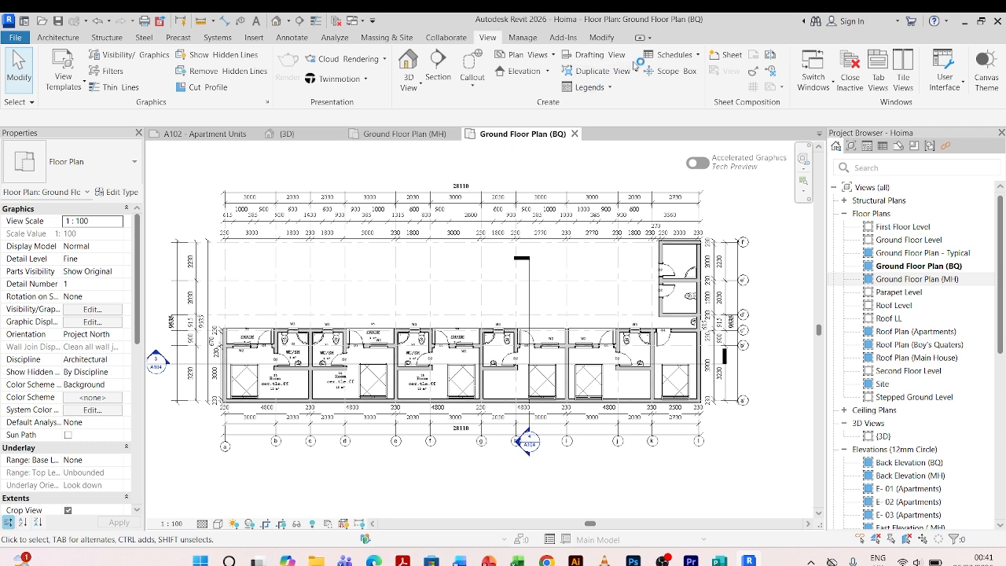
{"action": "left_click", "coordinate": [694, 55]}
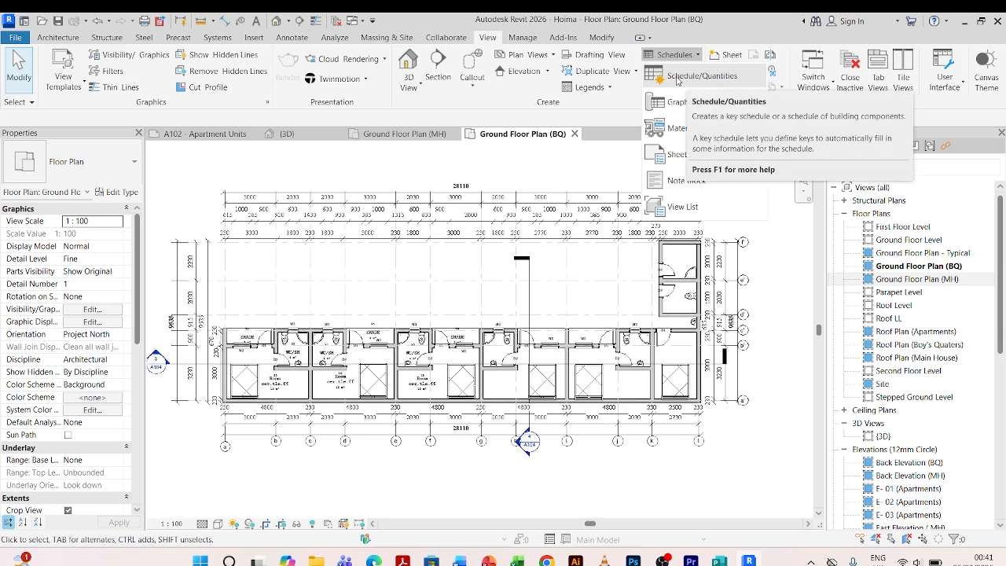
{"action": "left_click", "coordinate": [683, 80]}
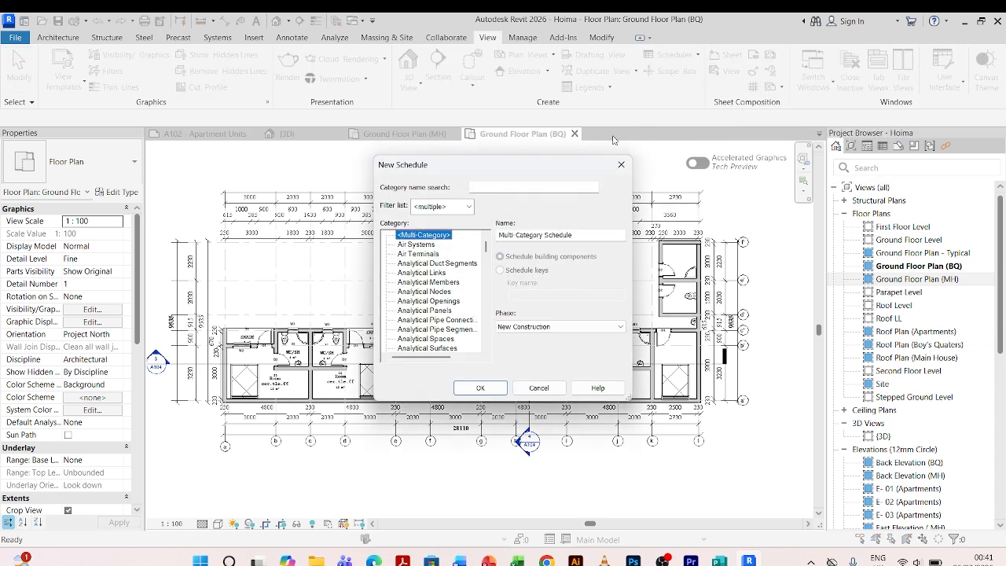
{"action": "left_click", "coordinate": [493, 186]}
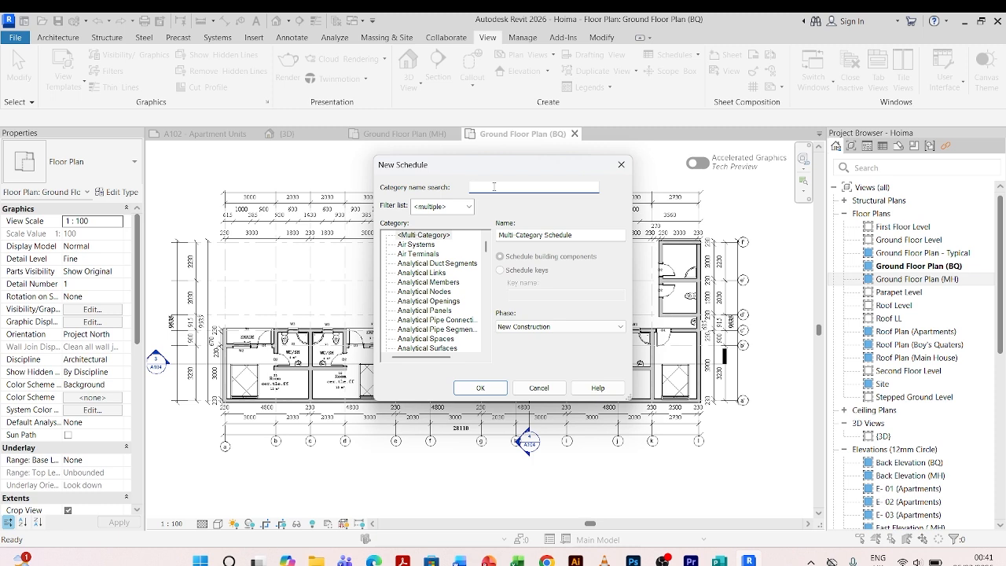
{"action": "type", "text": "DOOR"}
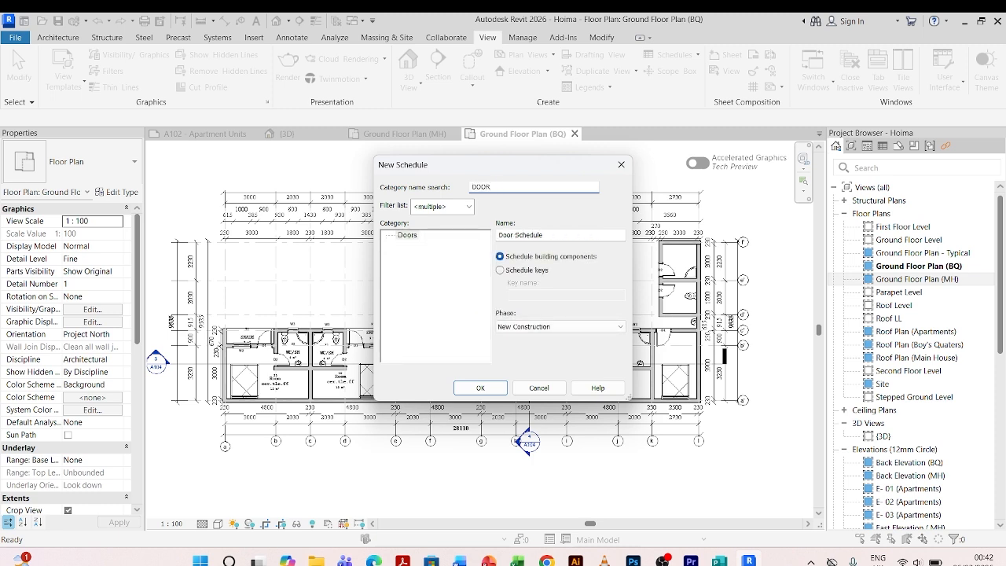
{"action": "left_click", "coordinate": [404, 238]}
{"action": "left_click_drag", "start_coordinate": [557, 235], "coordinate": [483, 234]}
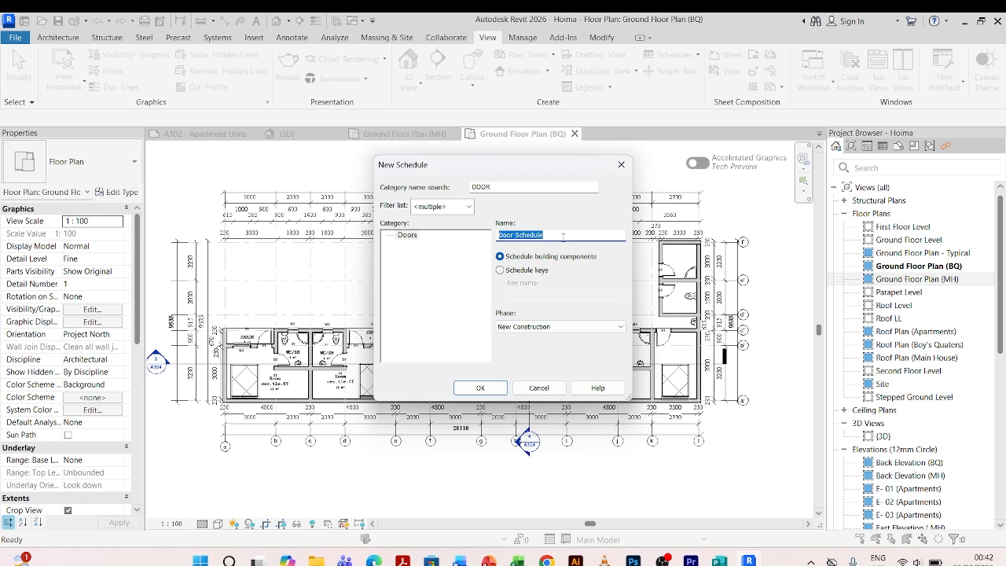
{"action": "left_click", "coordinate": [562, 236]}
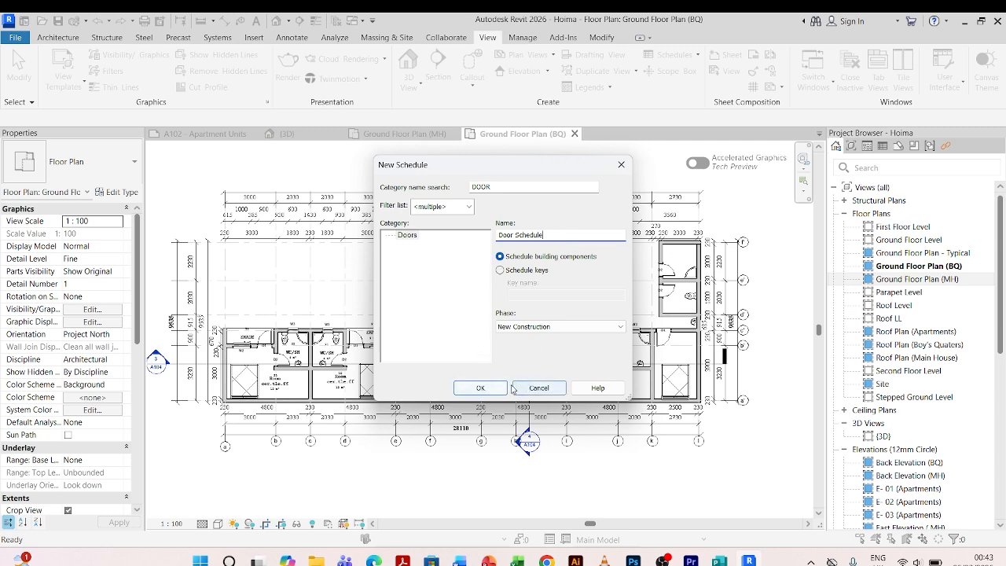
{"action": "left_click", "coordinate": [482, 388]}
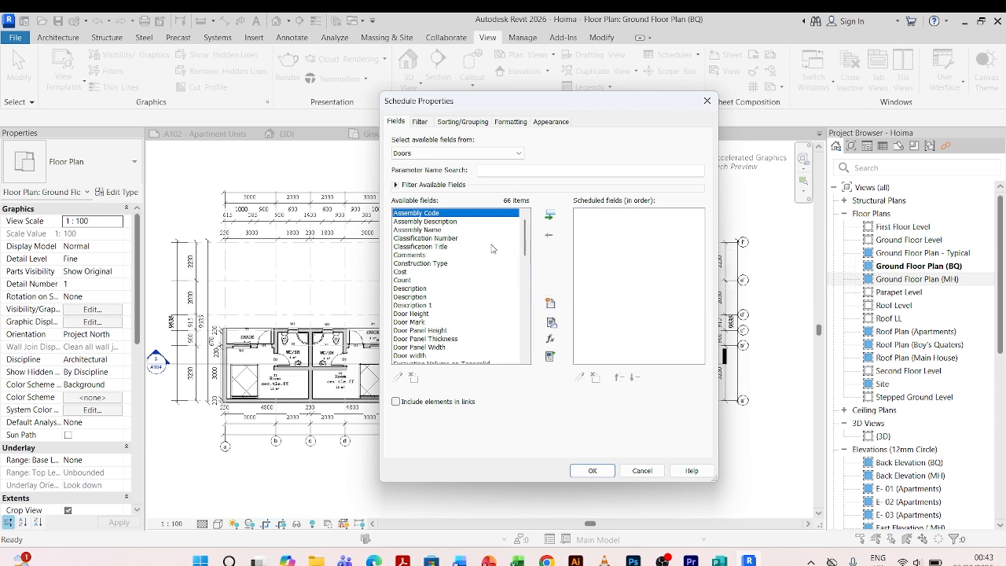
Browse the list of available door fields in the schedule properties.
{"action": "scroll", "coordinate": [439, 291], "scroll_direction": "down", "scroll_amount": 8}
{"action": "scroll", "coordinate": [438, 291], "scroll_direction": "down", "scroll_amount": 9}
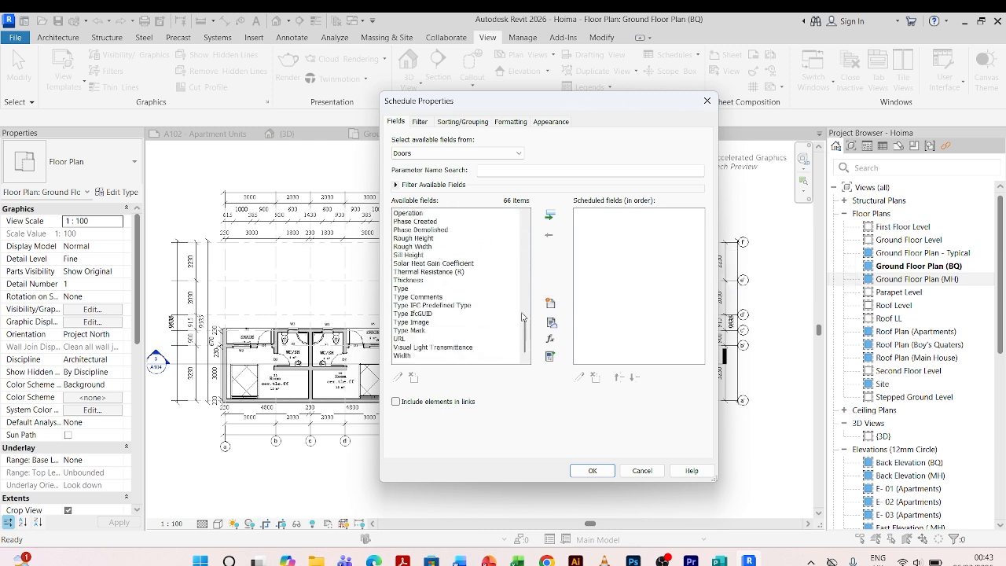
{"action": "left_click_drag", "start_coordinate": [526, 338], "coordinate": [540, 213]}
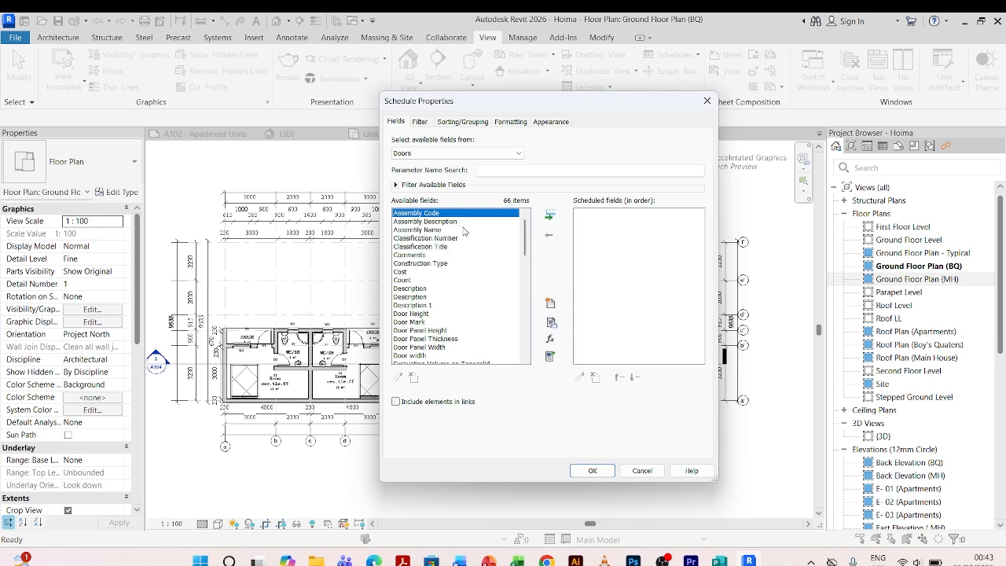
{"action": "scroll", "coordinate": [439, 295], "scroll_direction": "down", "scroll_amount": 2}
{"action": "scroll", "coordinate": [438, 295], "scroll_direction": "down", "scroll_amount": 6}
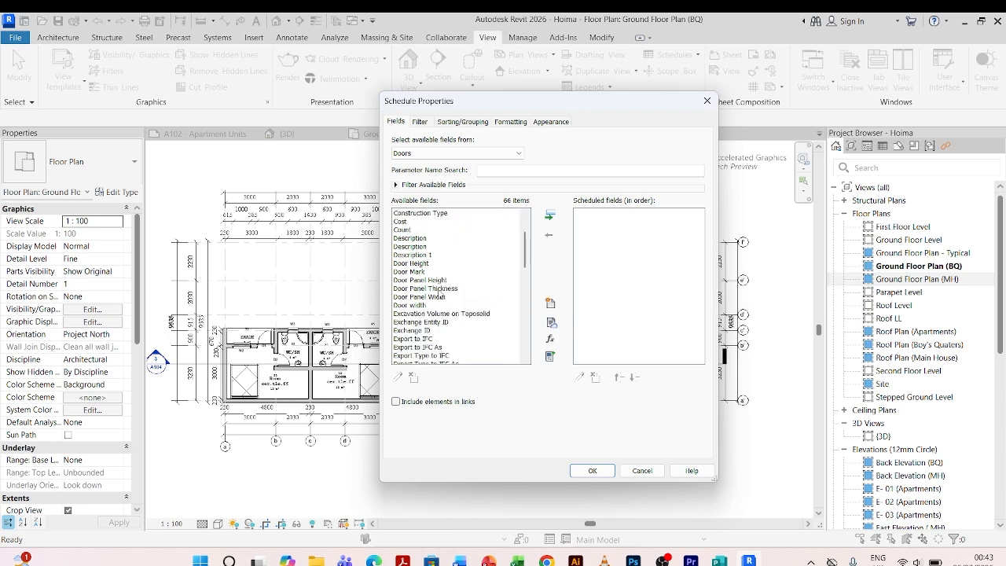
{"action": "scroll", "coordinate": [434, 293], "scroll_direction": "down", "scroll_amount": 6}
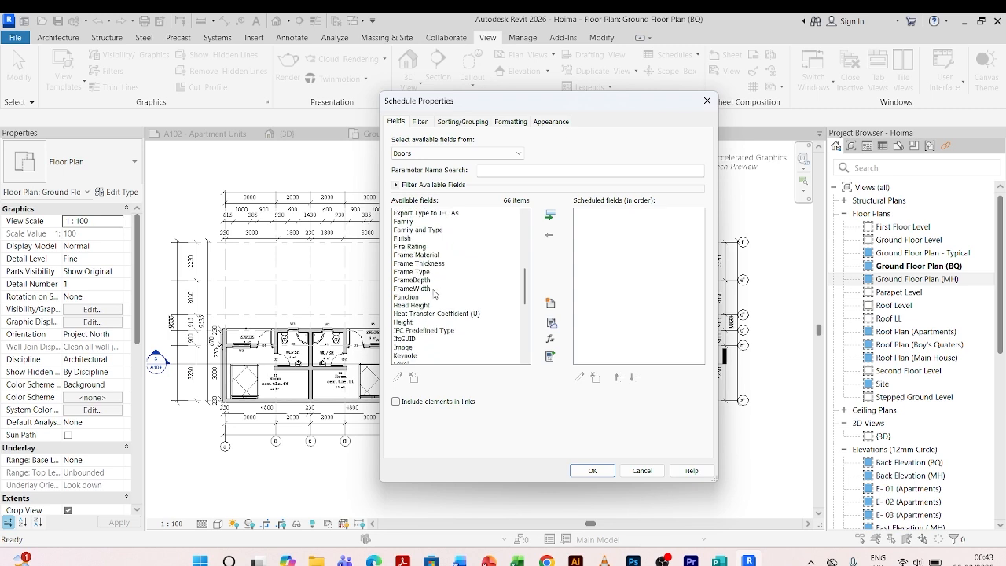
{"action": "scroll", "coordinate": [434, 294], "scroll_direction": "down", "scroll_amount": 3}
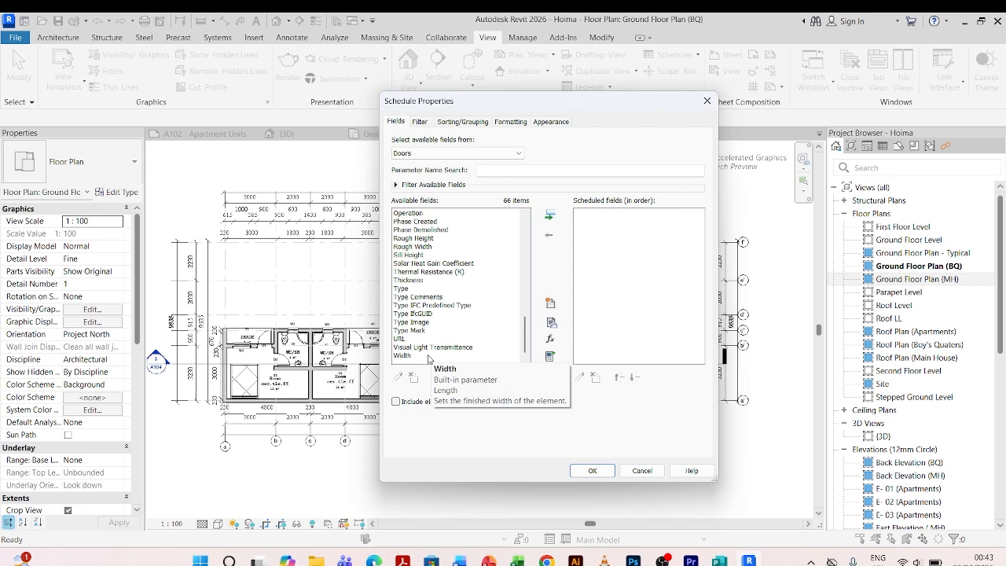
{"action": "scroll", "coordinate": [423, 346], "scroll_direction": "up", "scroll_amount": 15}
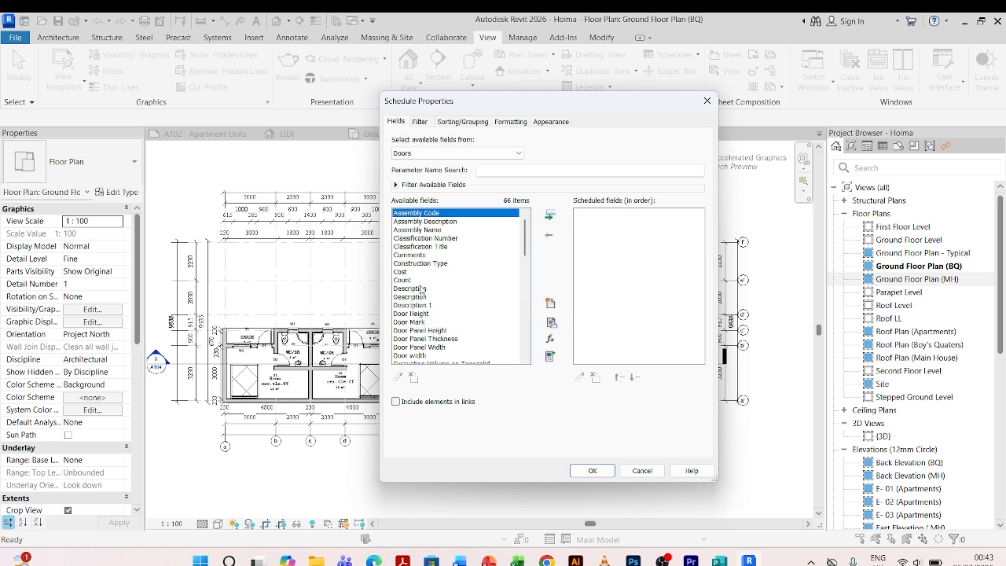
Add the Count and Description fields to the scheduled fields.
{"action": "left_click", "coordinate": [414, 281]}
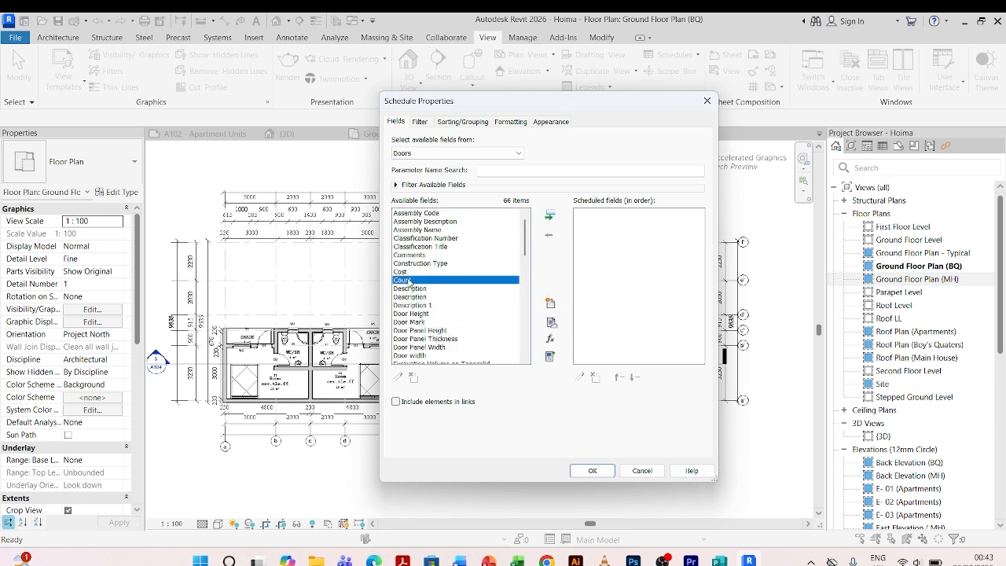
{"action": "left_click", "coordinate": [550, 216]}
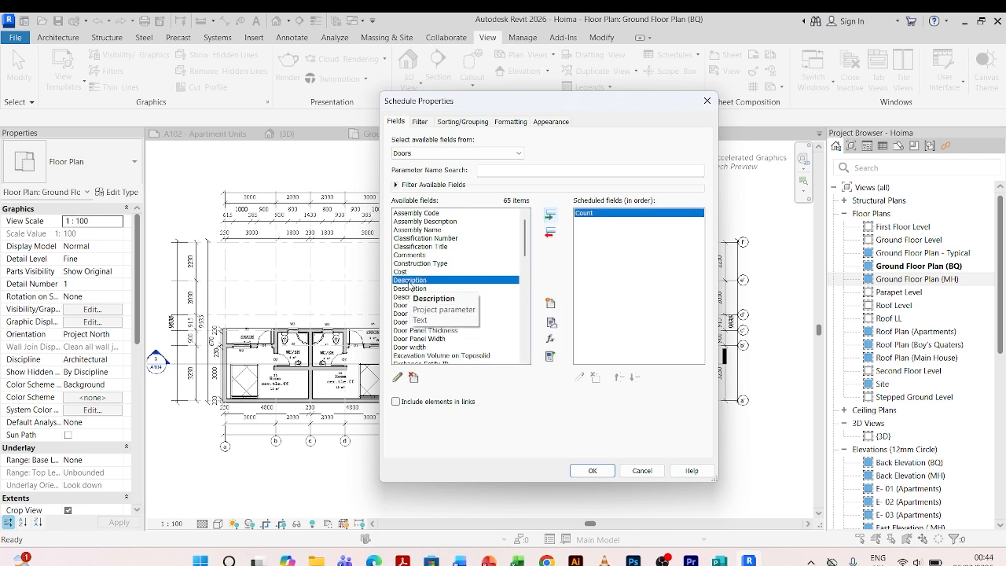
{"action": "left_click", "coordinate": [550, 215]}
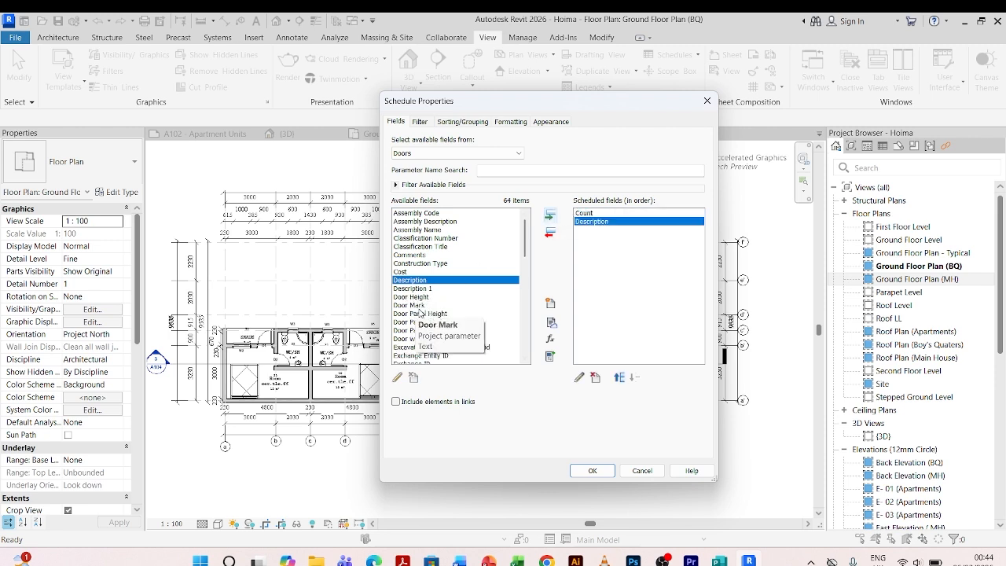
Add the Mark field to the scheduled fields.
{"action": "scroll", "coordinate": [421, 312], "scroll_direction": "down", "scroll_amount": 10}
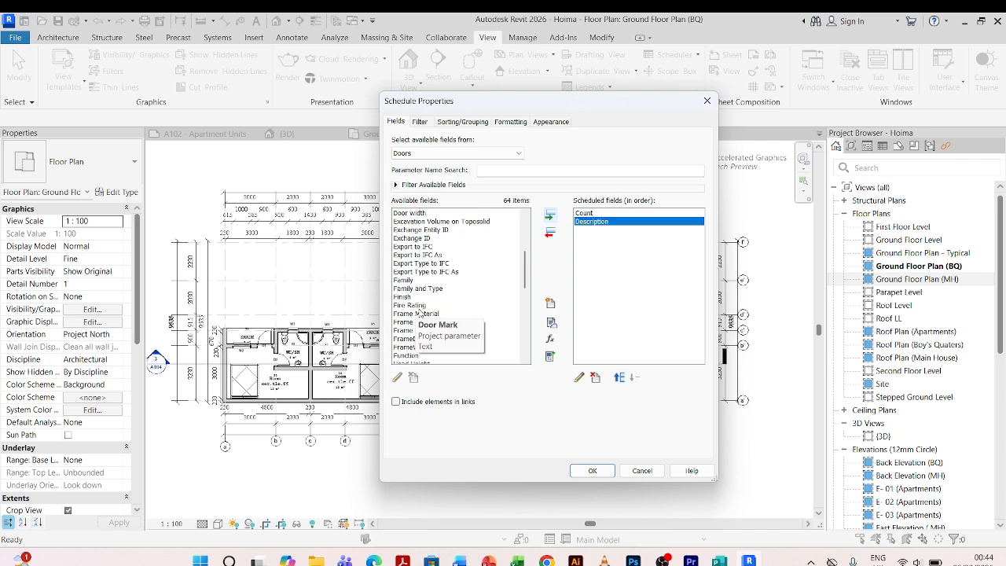
{"action": "scroll", "coordinate": [405, 321], "scroll_direction": "down", "scroll_amount": 2}
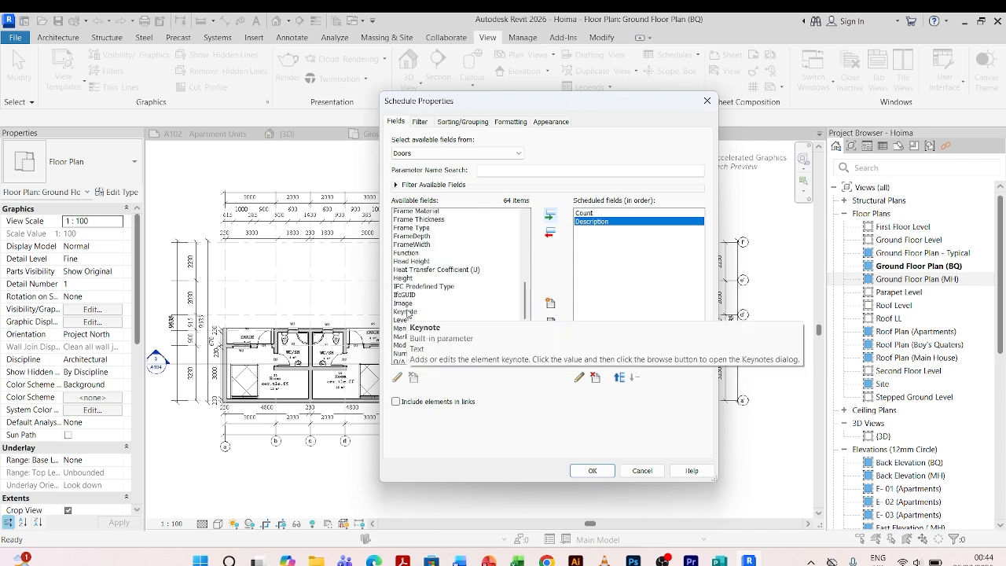
{"action": "scroll", "coordinate": [410, 279], "scroll_direction": "down", "scroll_amount": 1}
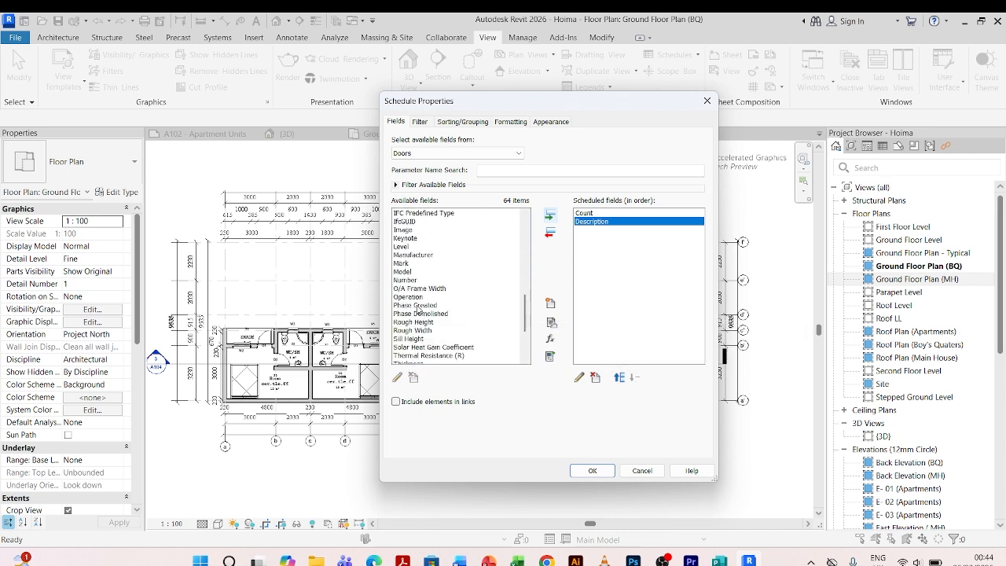
{"action": "left_click", "coordinate": [404, 264]}
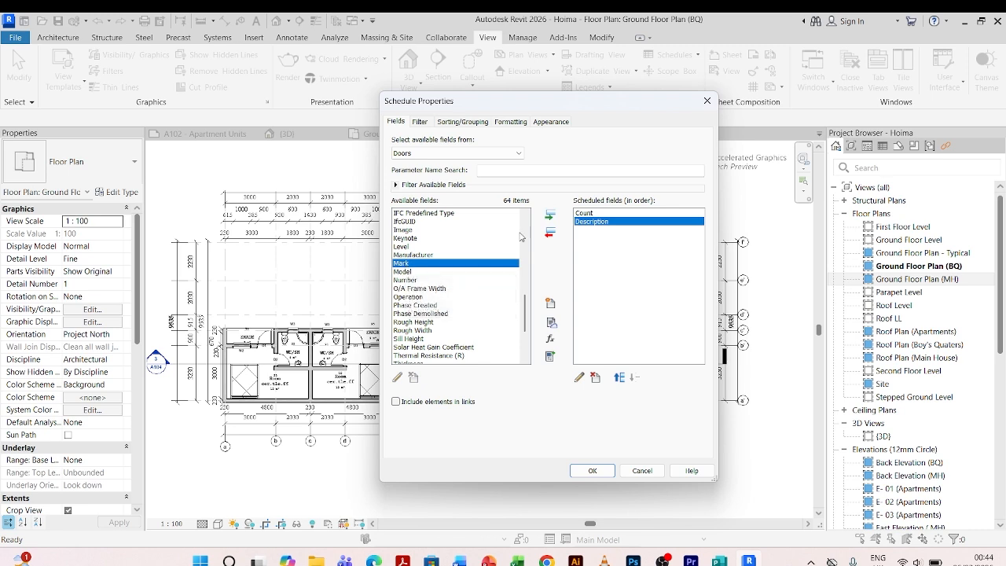
{"action": "left_click", "coordinate": [551, 216]}
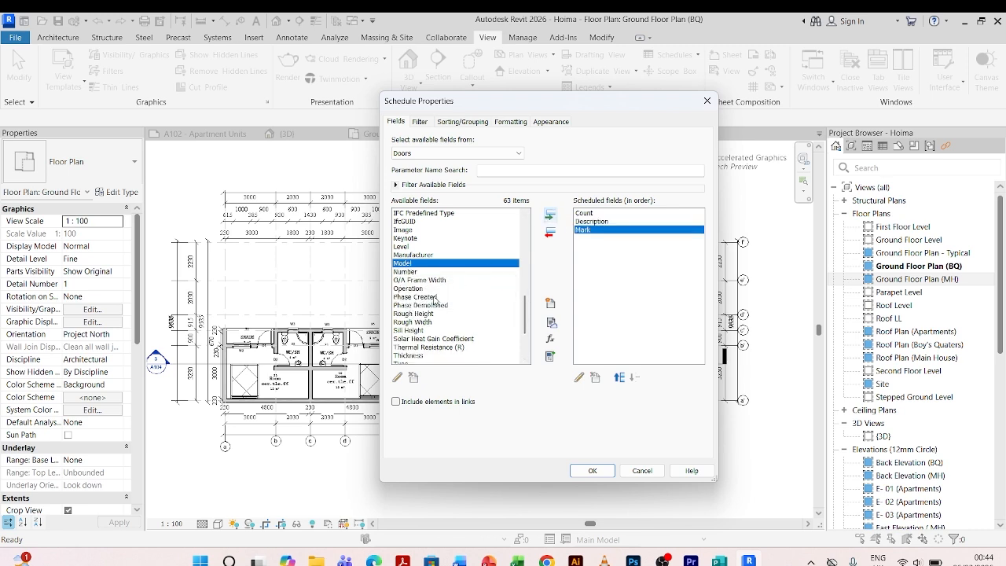
{"action": "scroll", "coordinate": [432, 303], "scroll_direction": "down", "scroll_amount": 3}
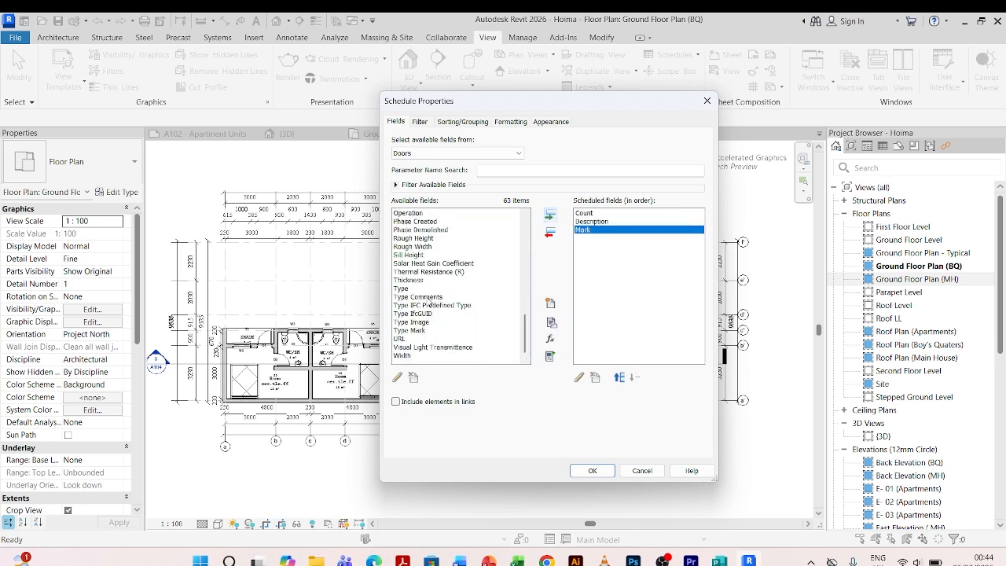
Add the Width and Height fields to the scheduled fields.
{"action": "left_click", "coordinate": [405, 355]}
{"action": "left_click", "coordinate": [550, 216]}
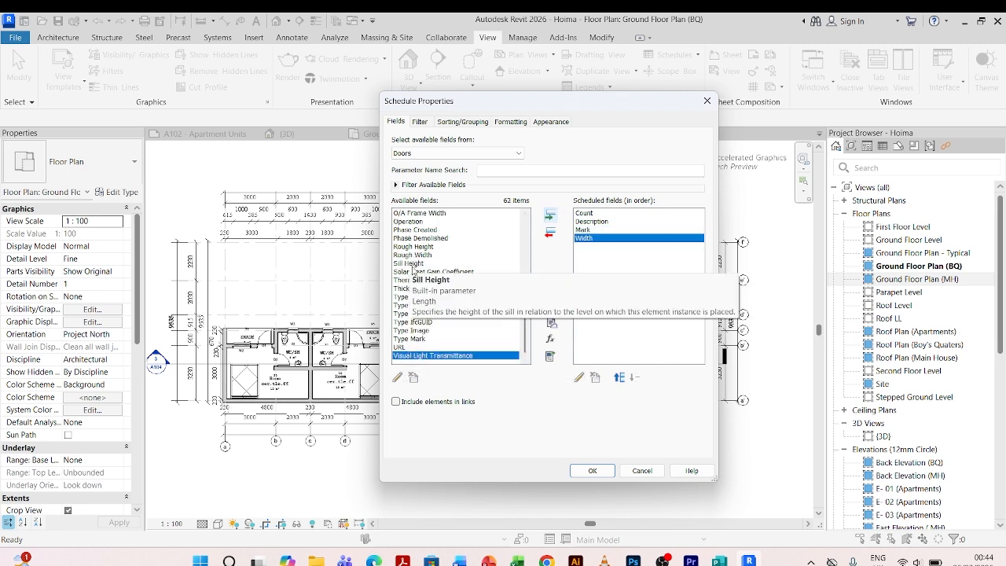
{"action": "scroll", "coordinate": [414, 271], "scroll_direction": "up", "scroll_amount": 2}
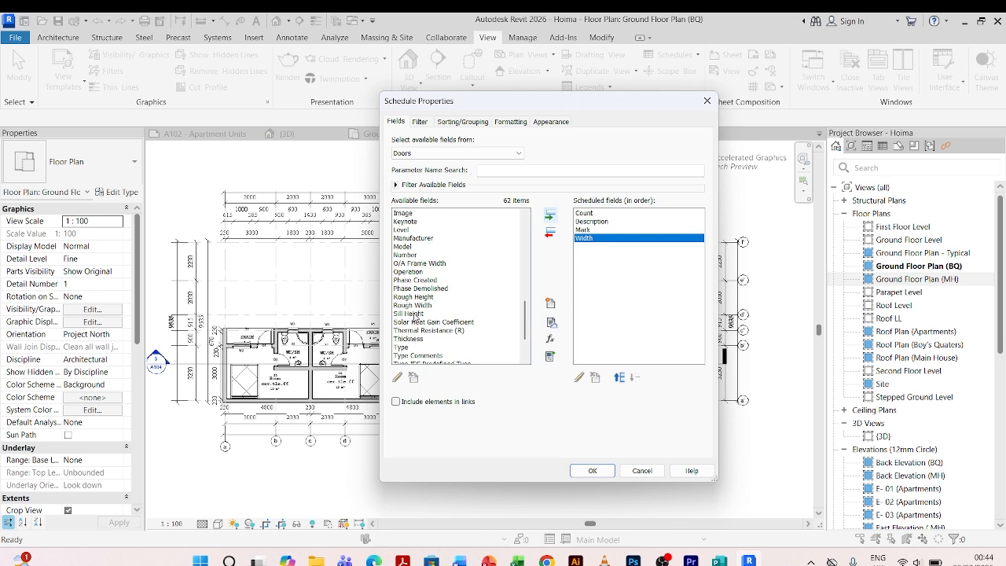
{"action": "scroll", "coordinate": [410, 262], "scroll_direction": "up", "scroll_amount": 4}
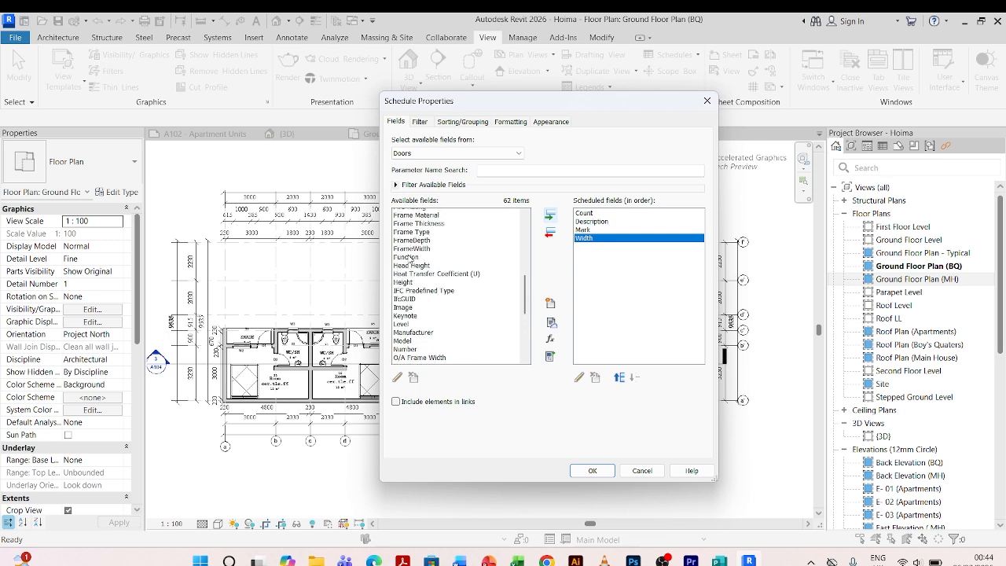
{"action": "left_click", "coordinate": [403, 289]}
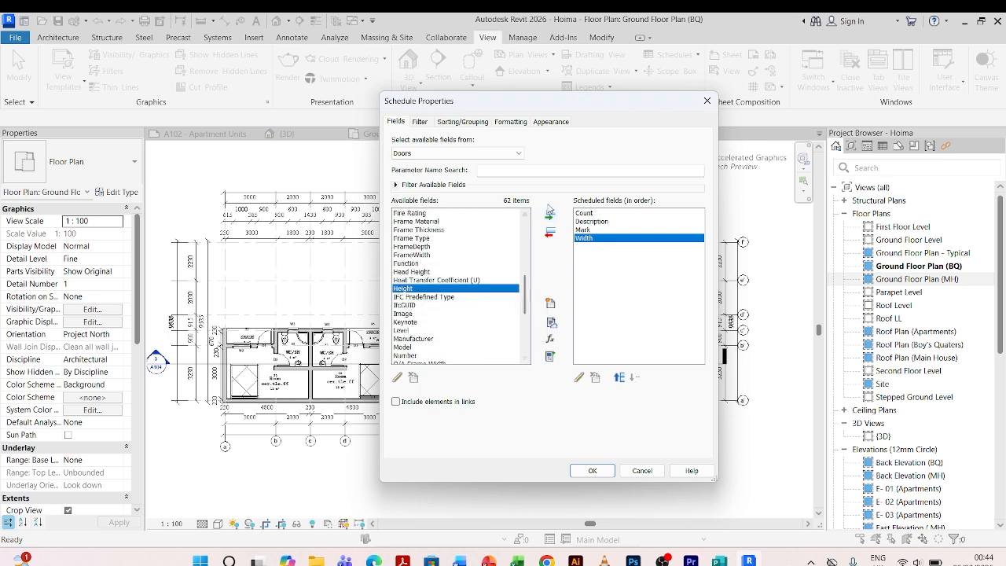
{"action": "left_click", "coordinate": [551, 216]}
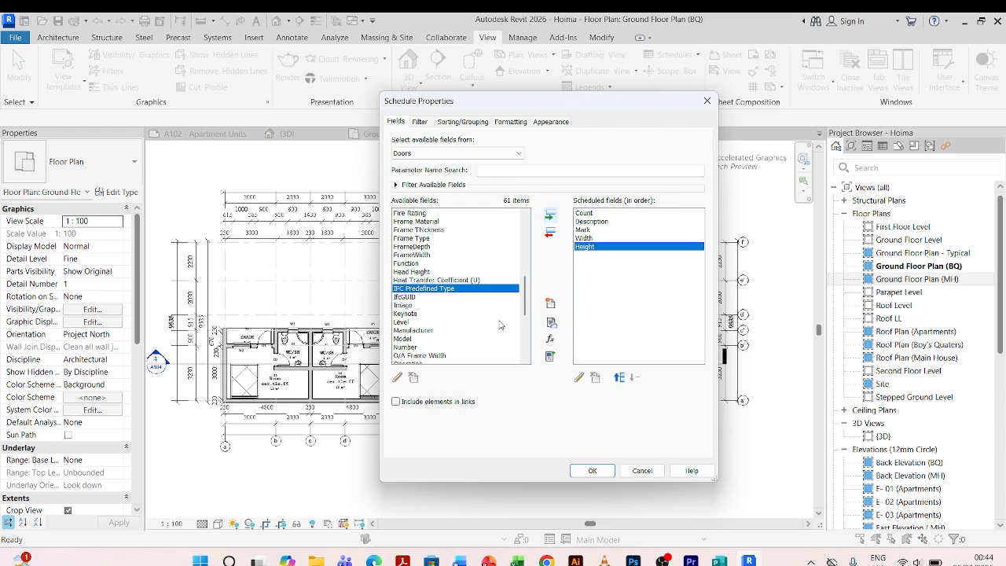
Reorder the scheduled fields to Mark, Description, Width, Height, Count.
{"action": "scroll", "coordinate": [441, 308], "scroll_direction": "up", "scroll_amount": 2}
{"action": "scroll", "coordinate": [441, 308], "scroll_direction": "up", "scroll_amount": 5}
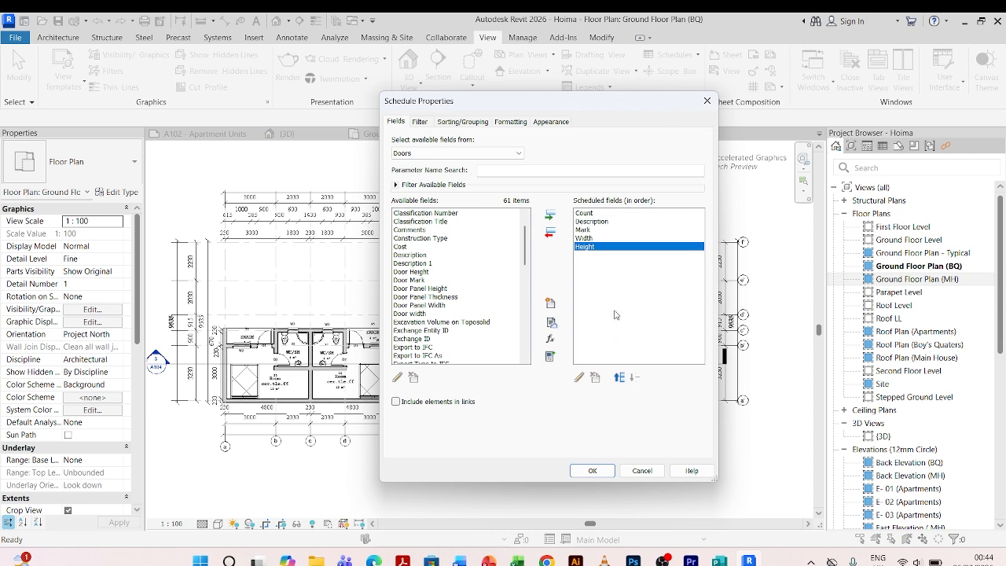
{"action": "left_click", "coordinate": [585, 229]}
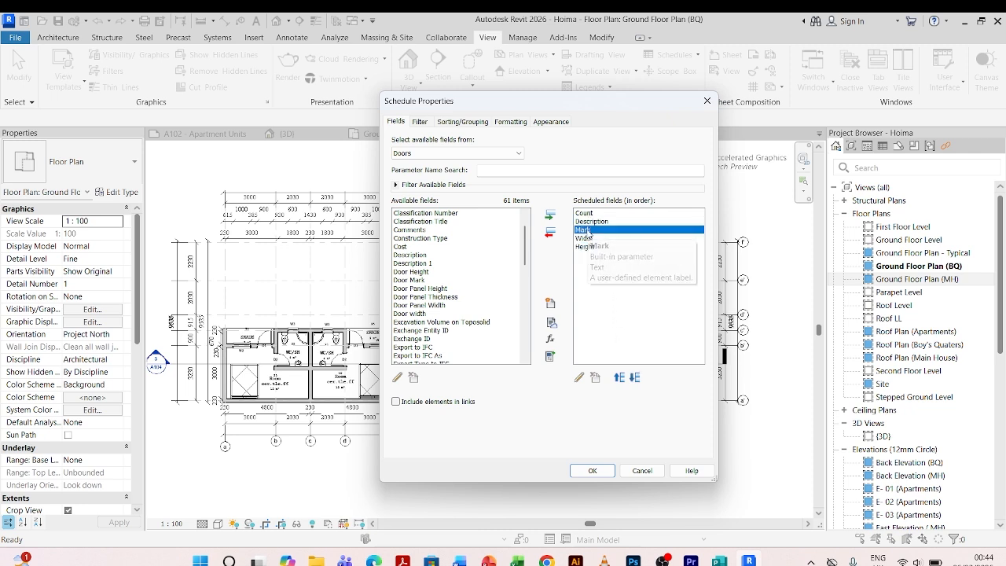
{"action": "left_click", "coordinate": [619, 379]}
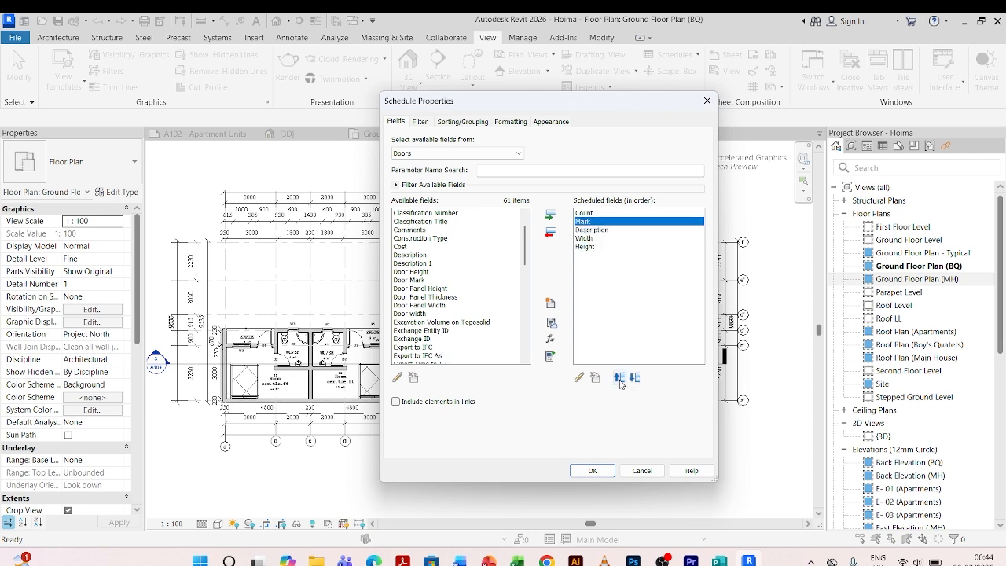
{"action": "left_click", "coordinate": [619, 380]}
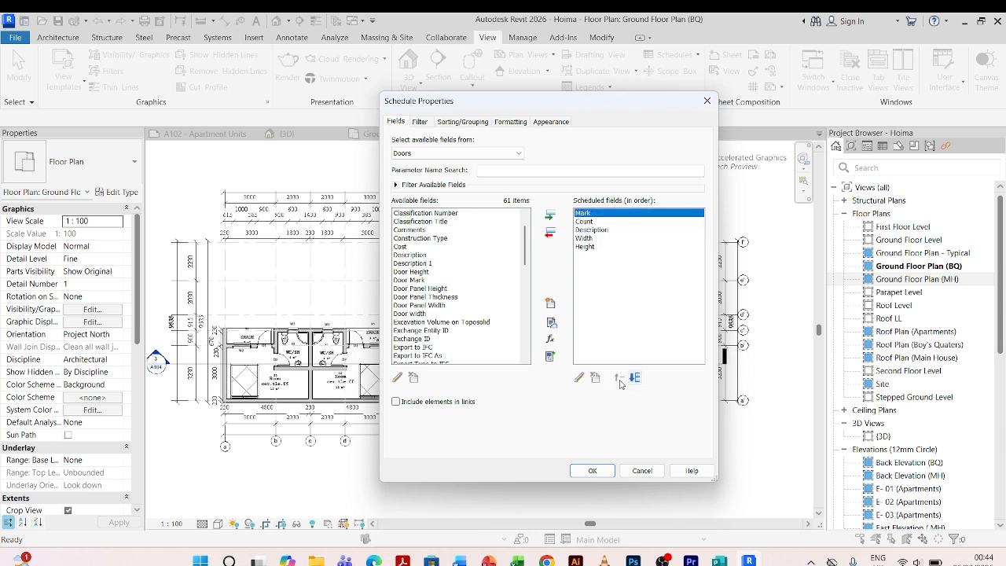
{"action": "left_click", "coordinate": [590, 223]}
{"action": "left_click", "coordinate": [633, 379]}
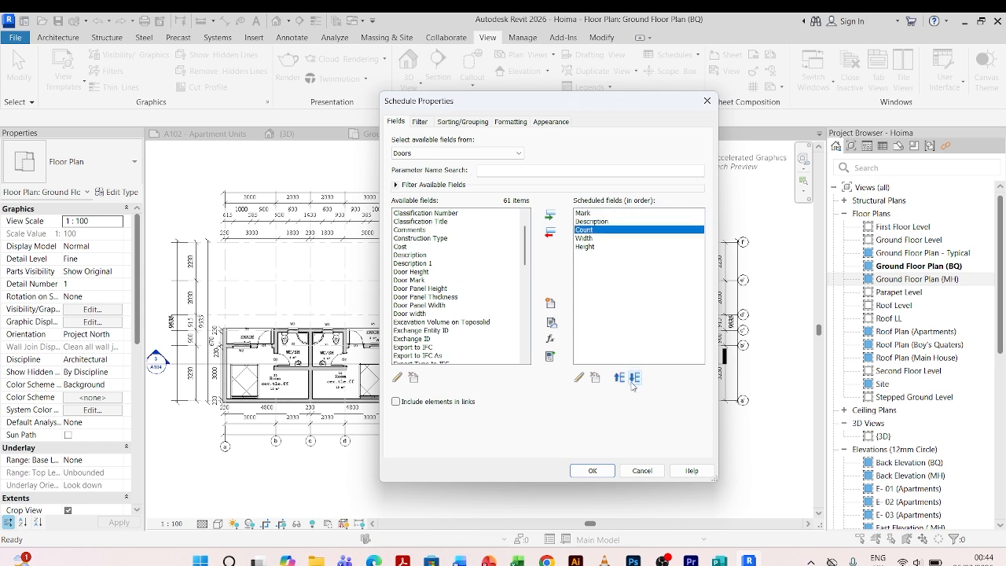
{"action": "left_click", "coordinate": [633, 379]}
{"action": "left_click", "coordinate": [633, 379]}
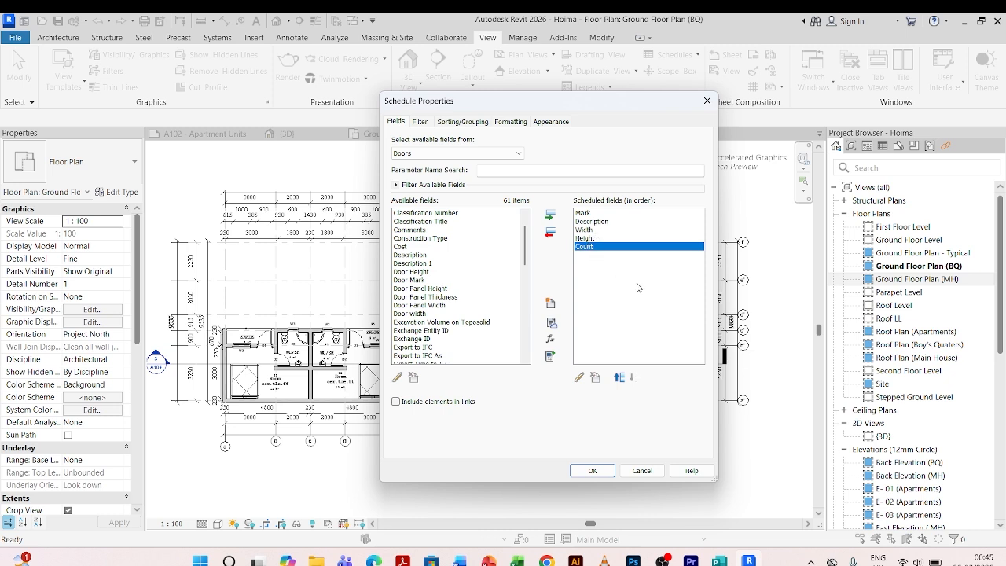
Confirm the schedule field setup to generate the Door Schedule.
{"action": "scroll", "coordinate": [453, 321], "scroll_direction": "down", "scroll_amount": 4}
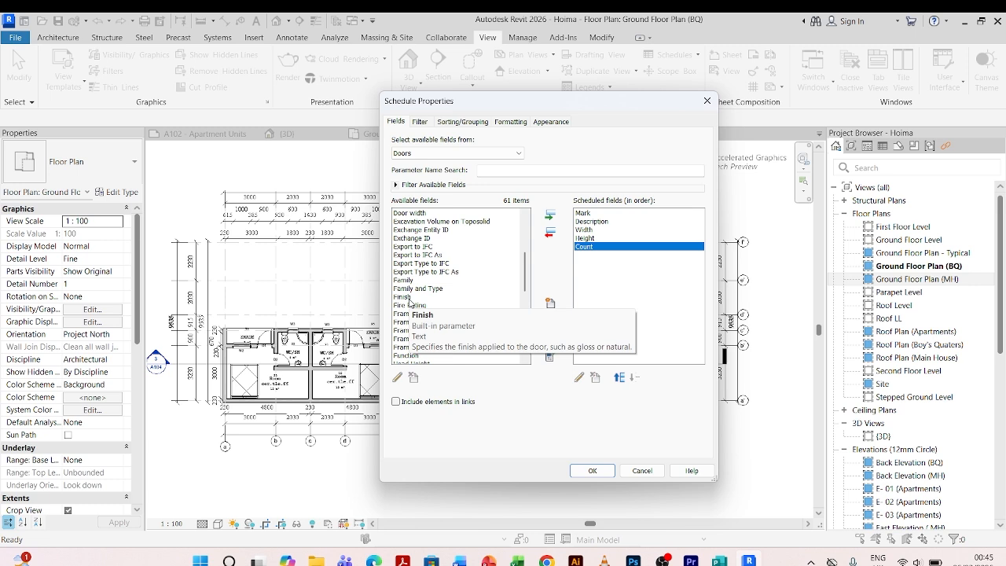
{"action": "scroll", "coordinate": [440, 298], "scroll_direction": "down", "scroll_amount": 1}
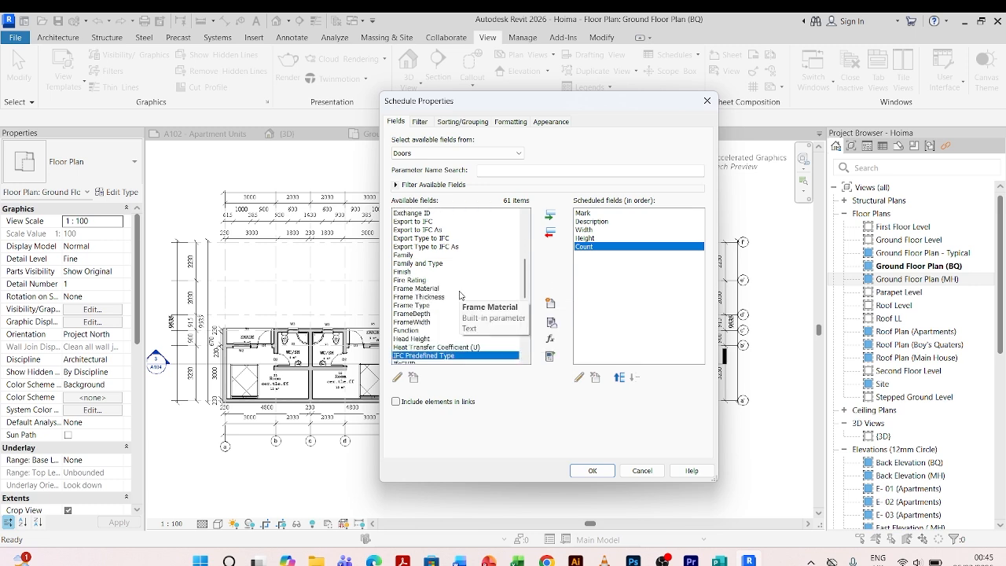
{"action": "scroll", "coordinate": [460, 295], "scroll_direction": "down", "scroll_amount": 3}
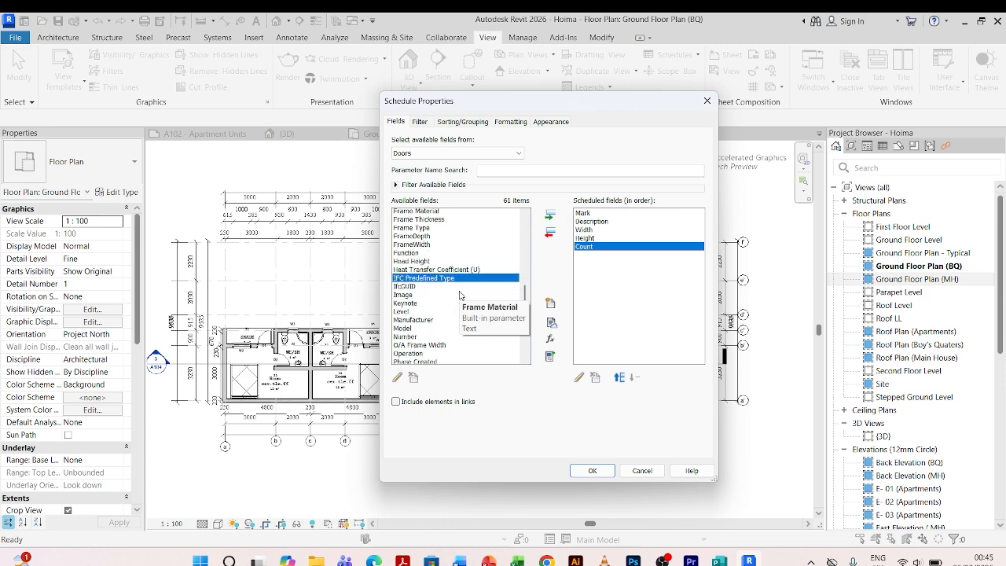
{"action": "scroll", "coordinate": [460, 294], "scroll_direction": "down", "scroll_amount": 5}
{"action": "left_click", "coordinate": [595, 473]}
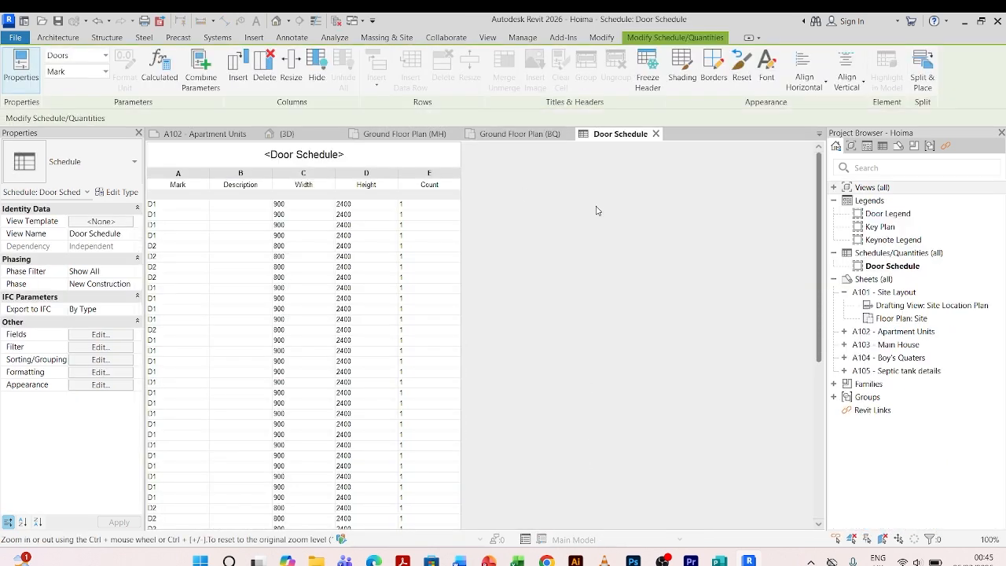
Scroll through the door schedule rows to review the listed doors.
{"action": "mouse_move", "coordinate": [818, 179]}
{"action": "left_mouse_down"}
{"action": "mouse_move", "coordinate": [830, 247]}
{"action": "mouse_move", "coordinate": [835, 168]}
{"action": "left_mouse_up"}
{"action": "left_click", "coordinate": [845, 187]}
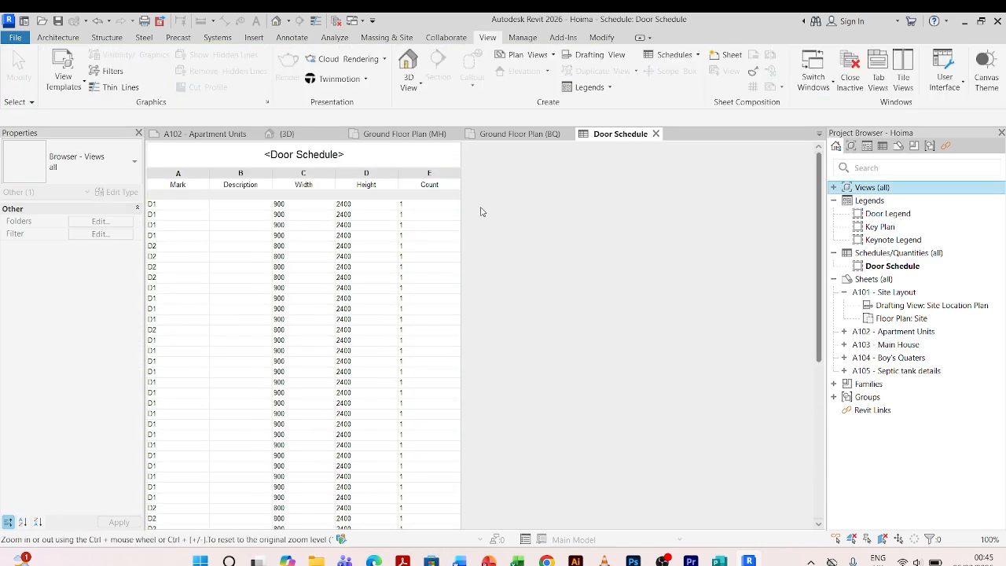
{"action": "left_click", "coordinate": [324, 245]}
{"action": "scroll", "coordinate": [490, 228], "scroll_direction": "down", "scroll_amount": 3}
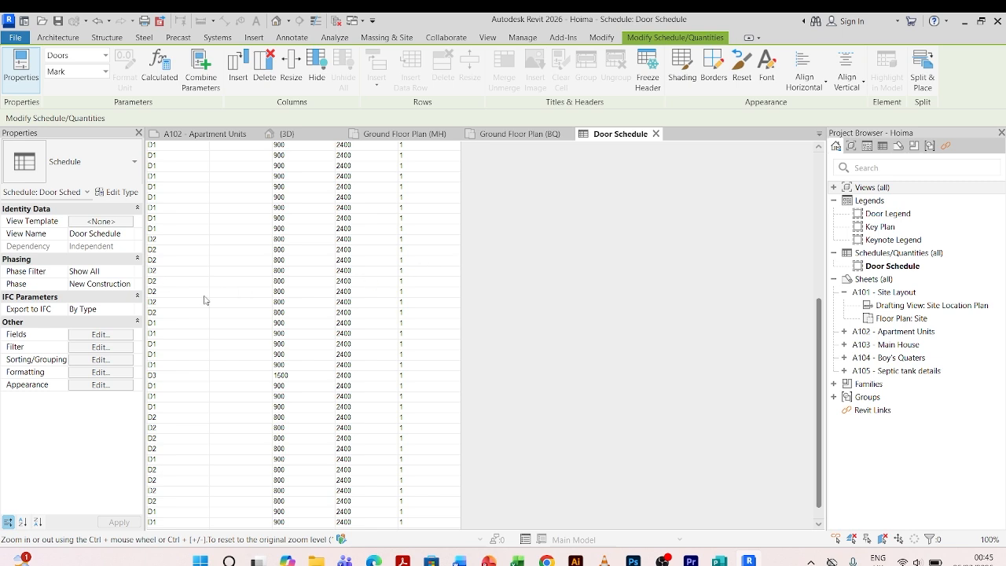
{"action": "scroll", "coordinate": [202, 301], "scroll_direction": "up", "scroll_amount": 10}
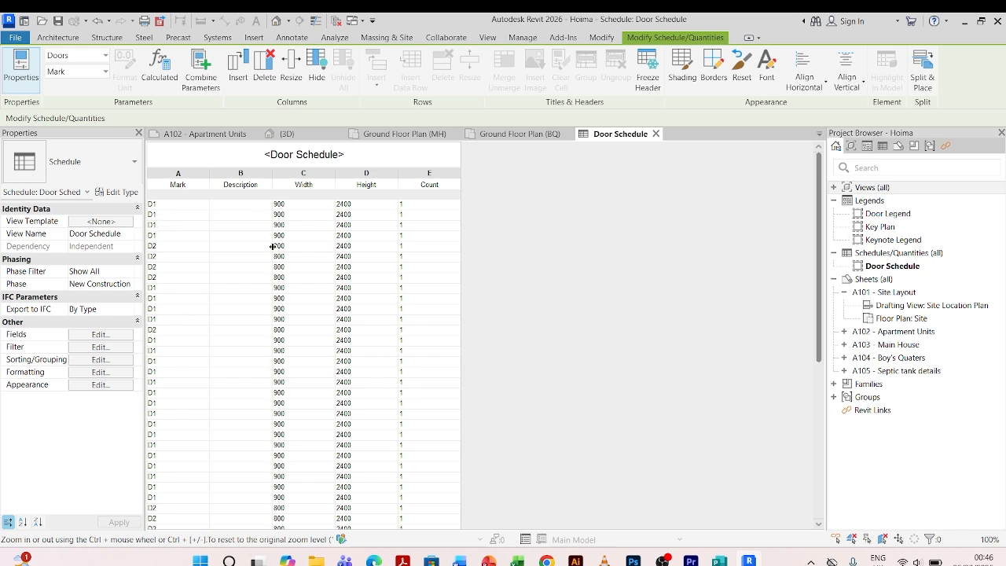
{"action": "scroll", "coordinate": [329, 227], "scroll_direction": "down", "scroll_amount": 5}
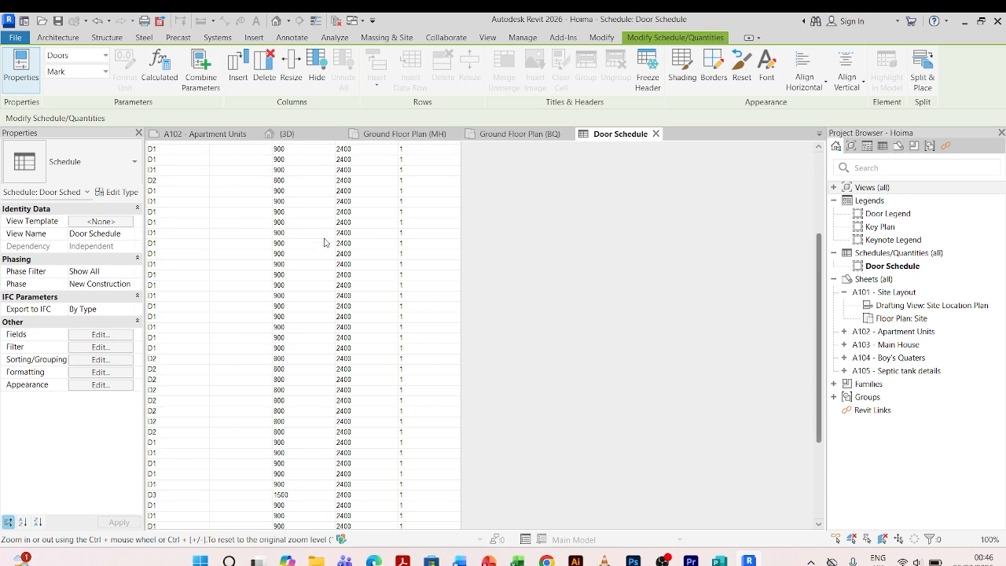
{"action": "scroll", "coordinate": [218, 327], "scroll_direction": "down", "scroll_amount": 5}
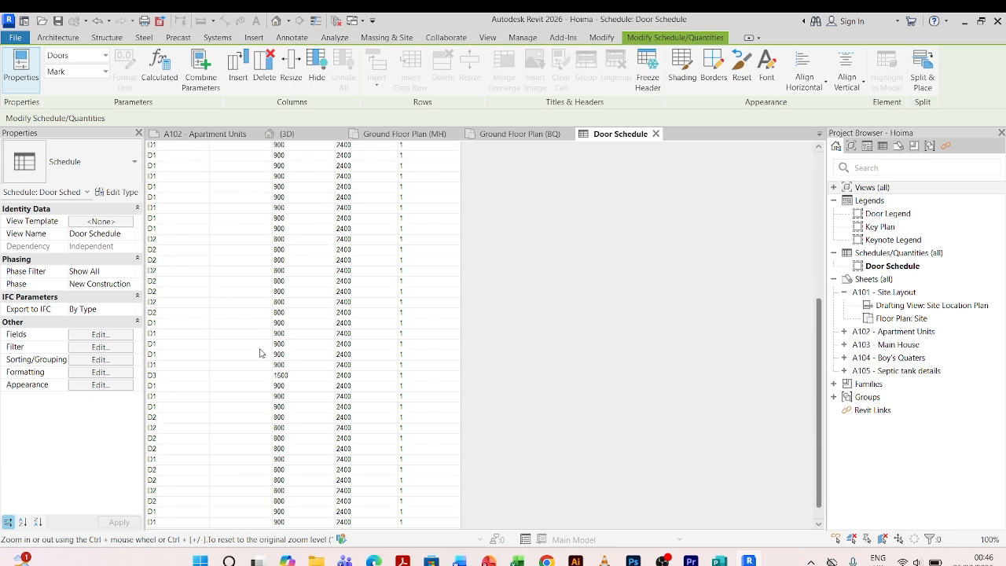
{"action": "scroll", "coordinate": [336, 439], "scroll_direction": "up", "scroll_amount": 10}
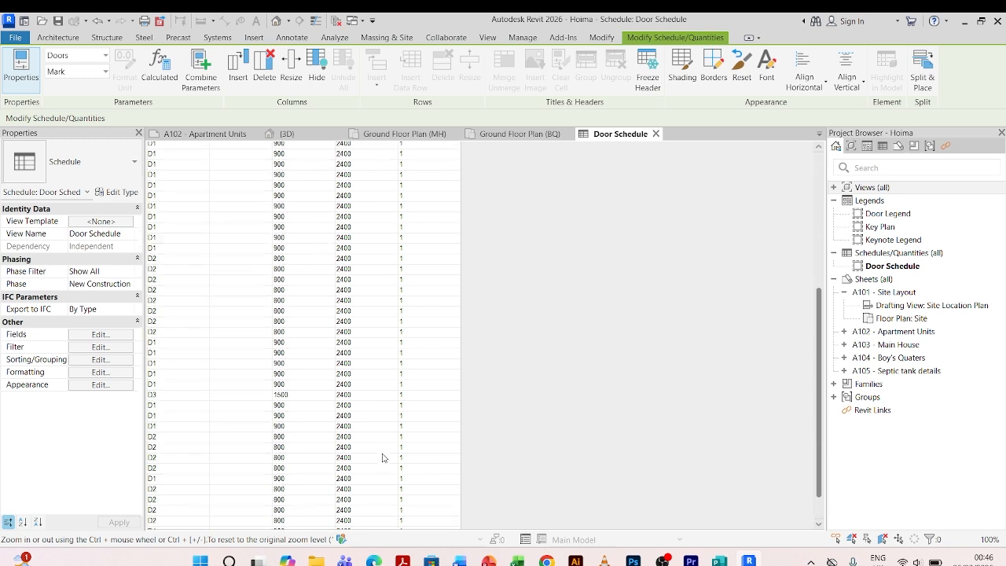
{"action": "scroll", "coordinate": [405, 361], "scroll_direction": "down", "scroll_amount": 7}
{"action": "scroll", "coordinate": [409, 344], "scroll_direction": "down", "scroll_amount": 3}
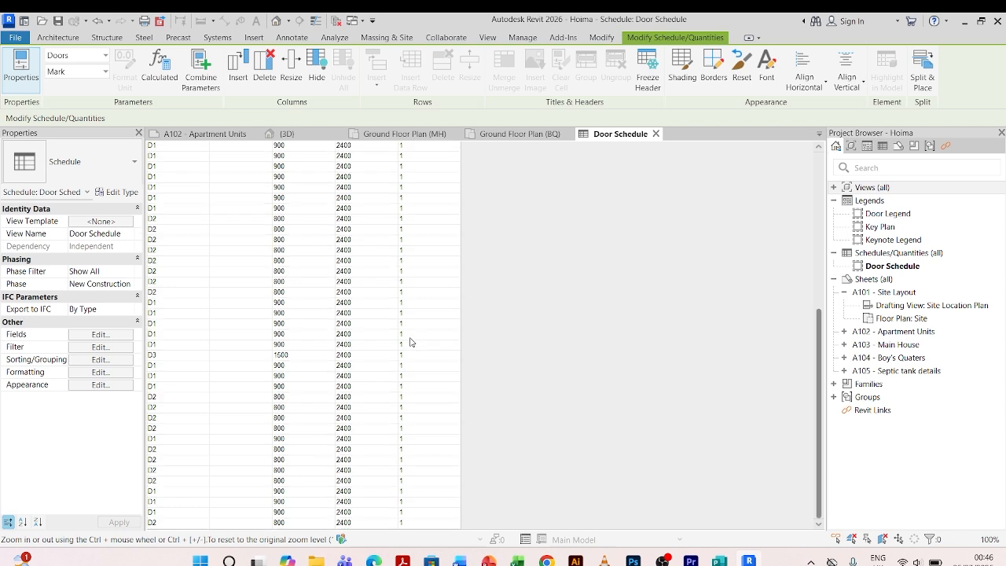
{"action": "scroll", "coordinate": [409, 345], "scroll_direction": "up", "scroll_amount": 8}
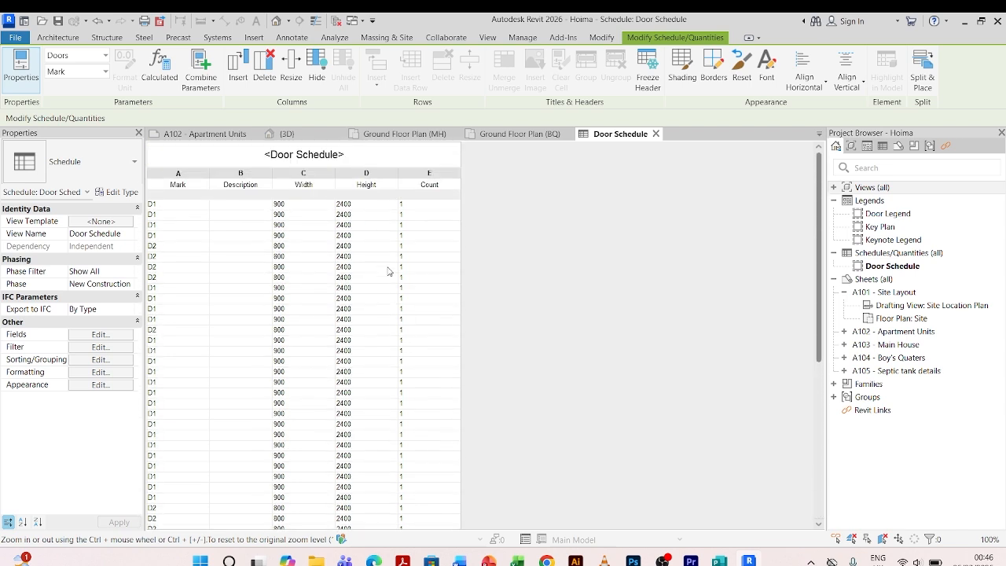
Set the schedule to sort by Mark, show grand totals, and stop itemizing every instance.
{"action": "left_click", "coordinate": [101, 360]}
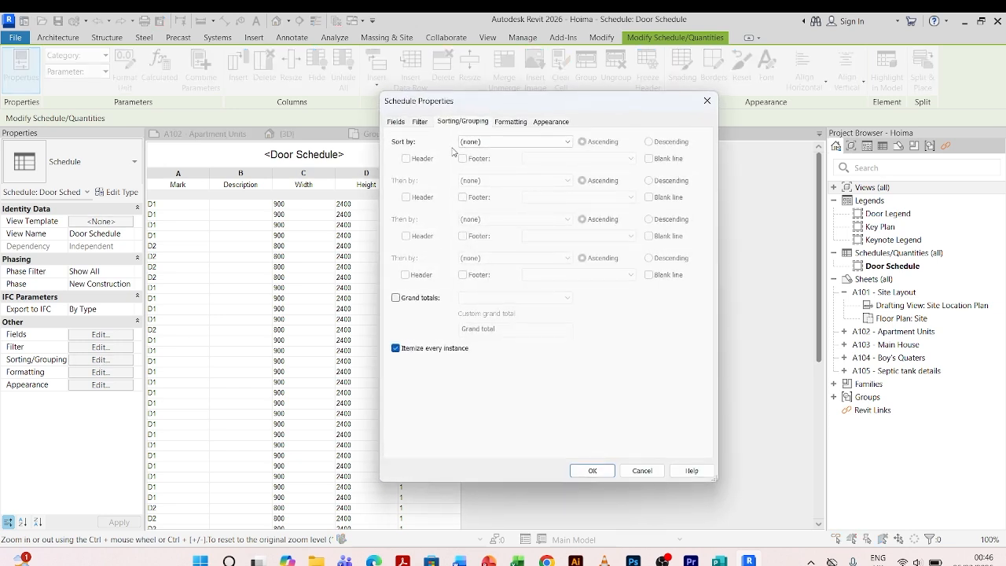
{"action": "left_click", "coordinate": [566, 141]}
{"action": "left_click", "coordinate": [487, 158]}
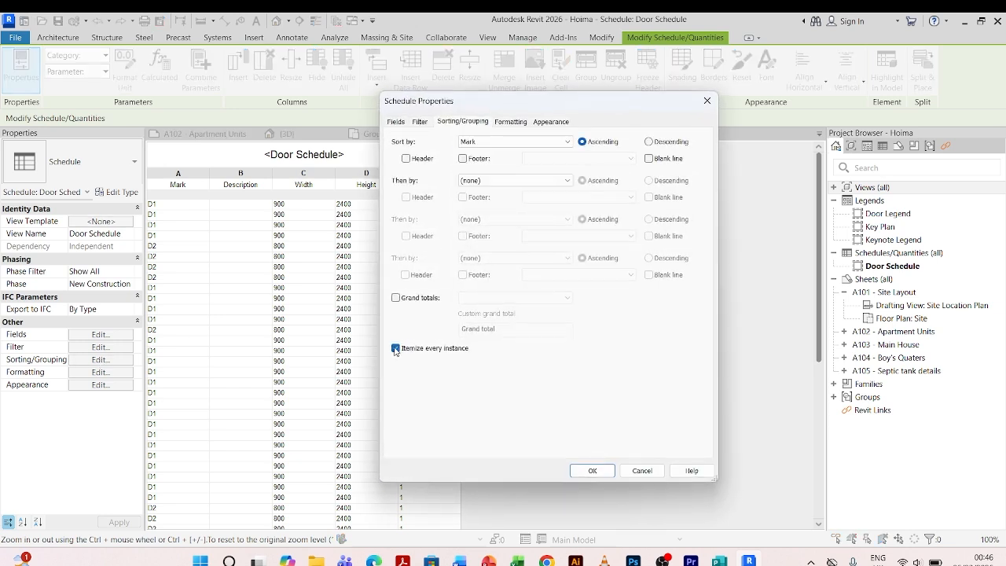
{"action": "left_click", "coordinate": [396, 348]}
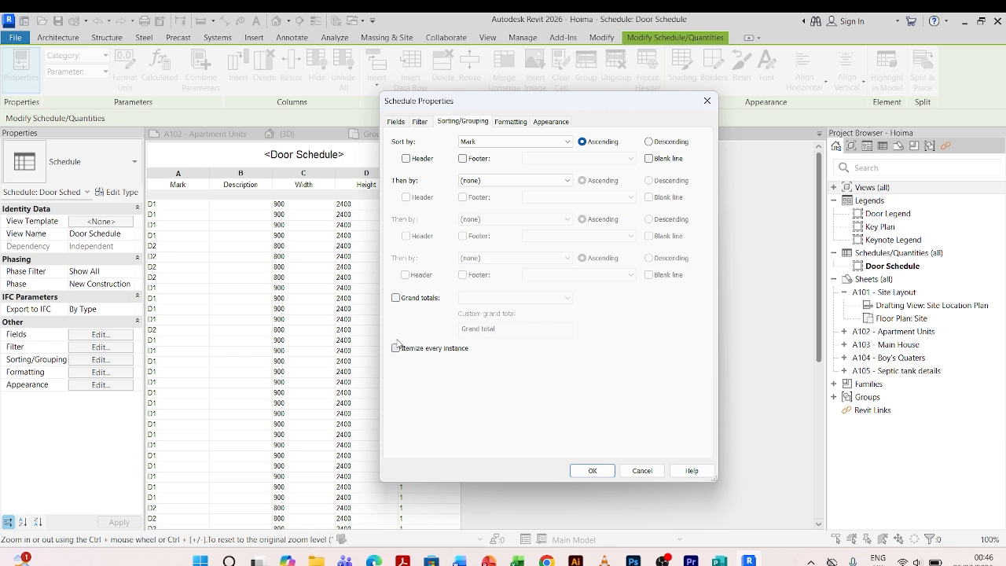
{"action": "left_click", "coordinate": [396, 298]}
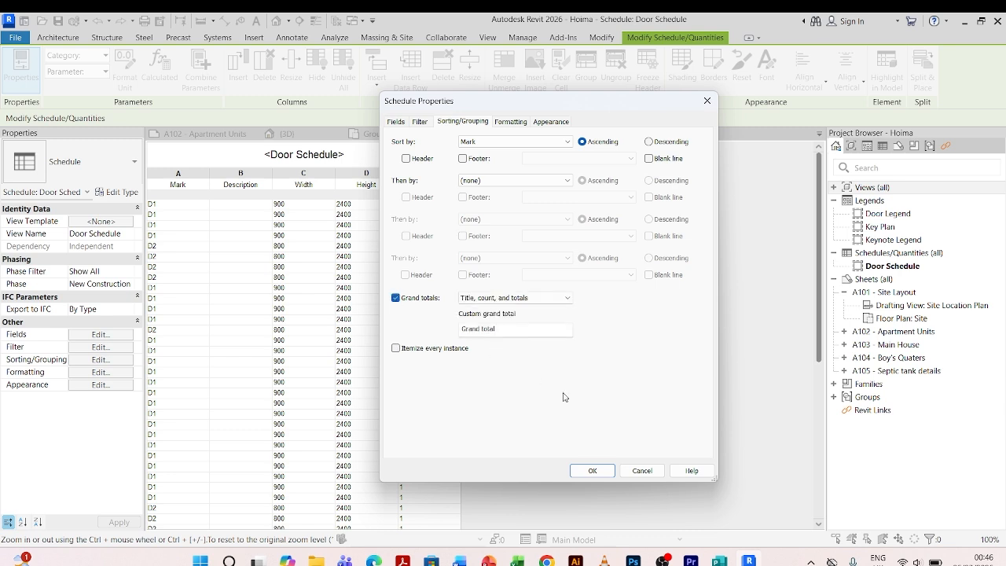
{"action": "left_click", "coordinate": [594, 470]}
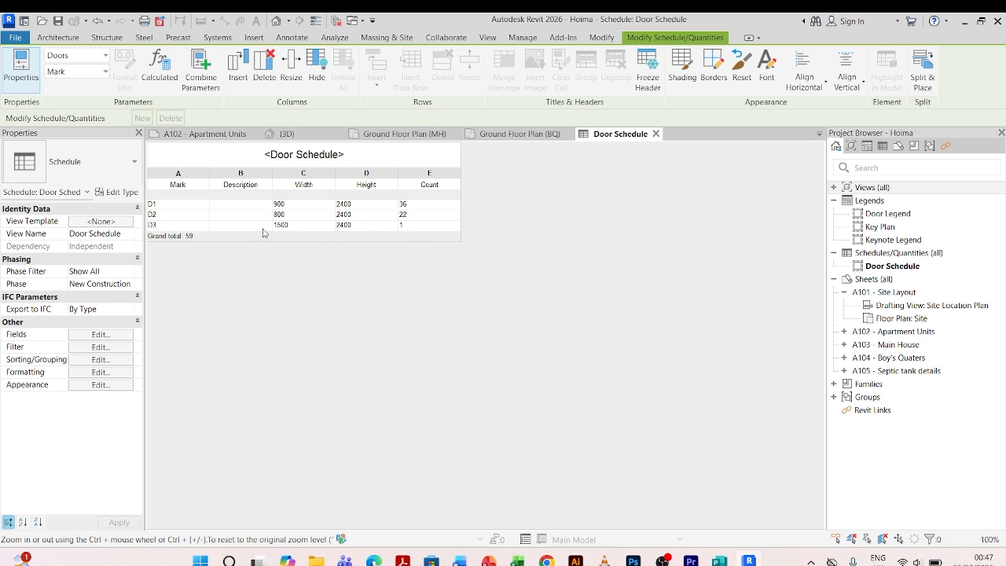
Widen the Description column of the door schedule.
{"action": "left_click", "coordinate": [235, 204]}
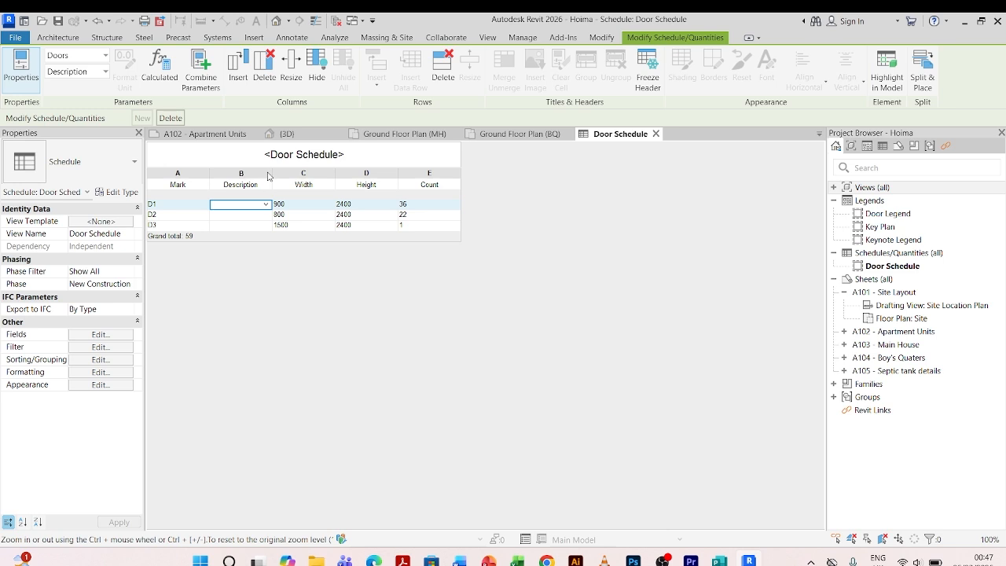
{"action": "left_click_drag", "start_coordinate": [273, 172], "coordinate": [374, 173]}
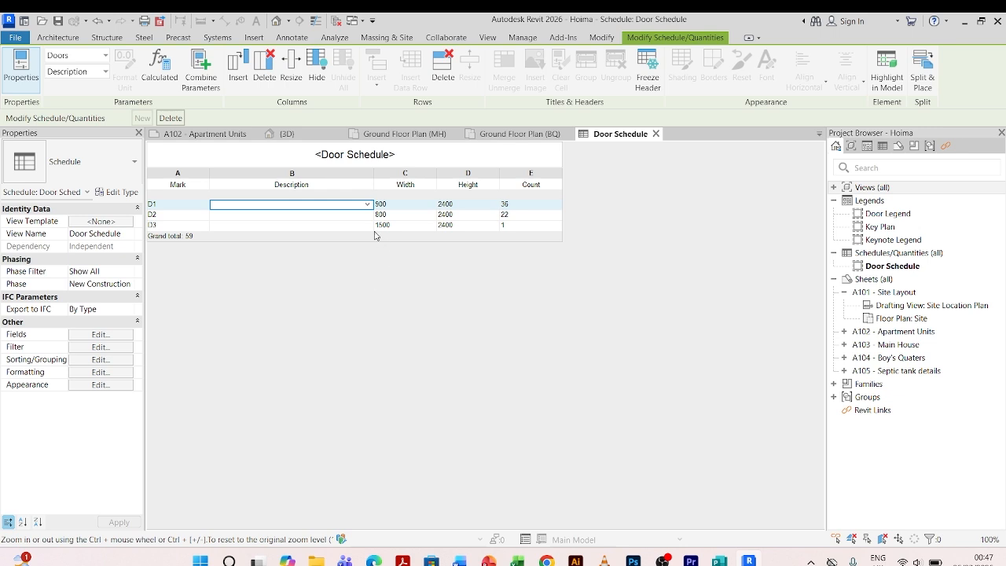
{"action": "left_click", "coordinate": [400, 204]}
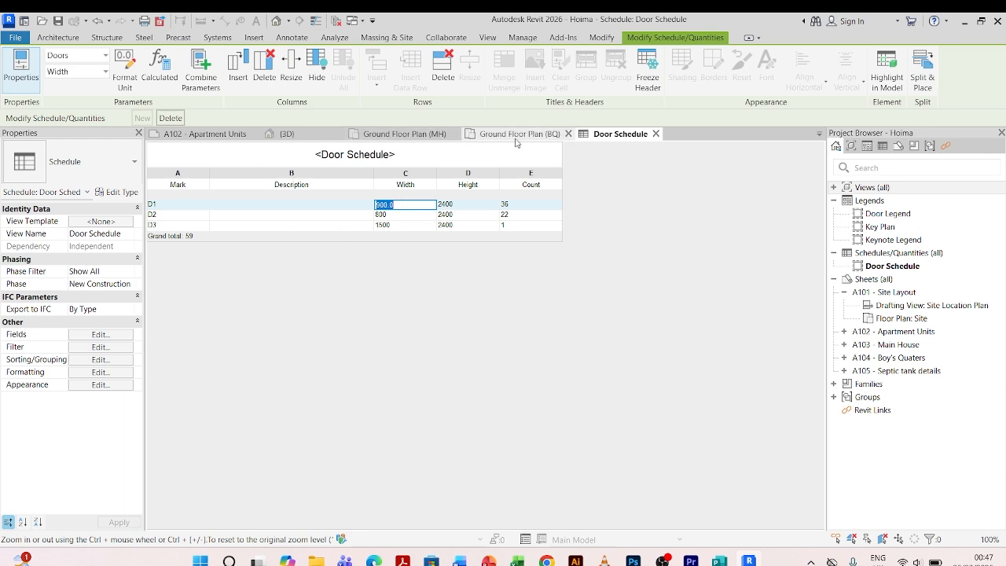
Inspect the selected D1 doors and their type in the Ground Floor Plan (MH) view, returning to the schedule.
{"action": "left_click", "coordinate": [412, 135]}
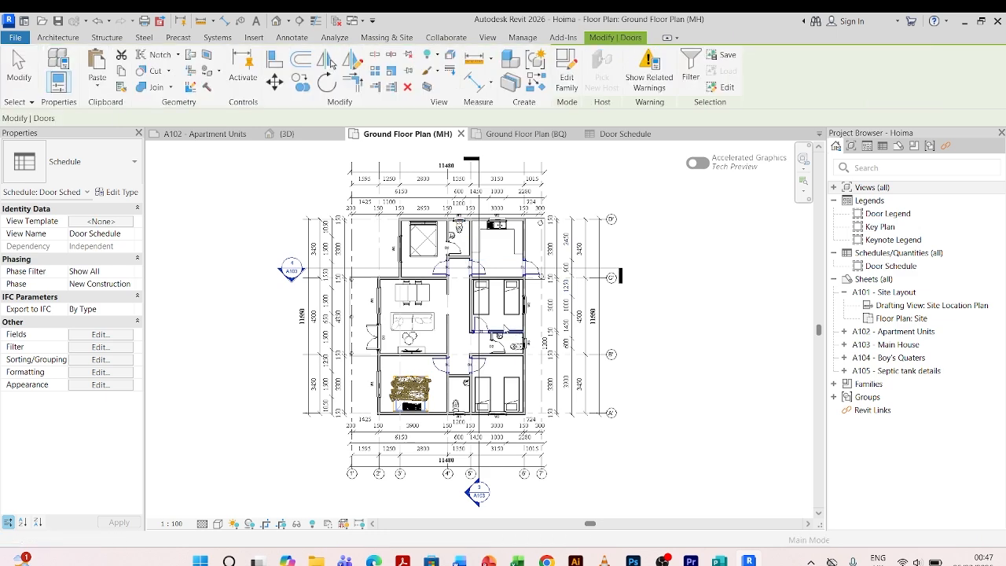
{"action": "scroll", "coordinate": [460, 284], "scroll_direction": "up", "scroll_amount": 3}
{"action": "scroll", "coordinate": [542, 275], "scroll_direction": "up", "scroll_amount": 2}
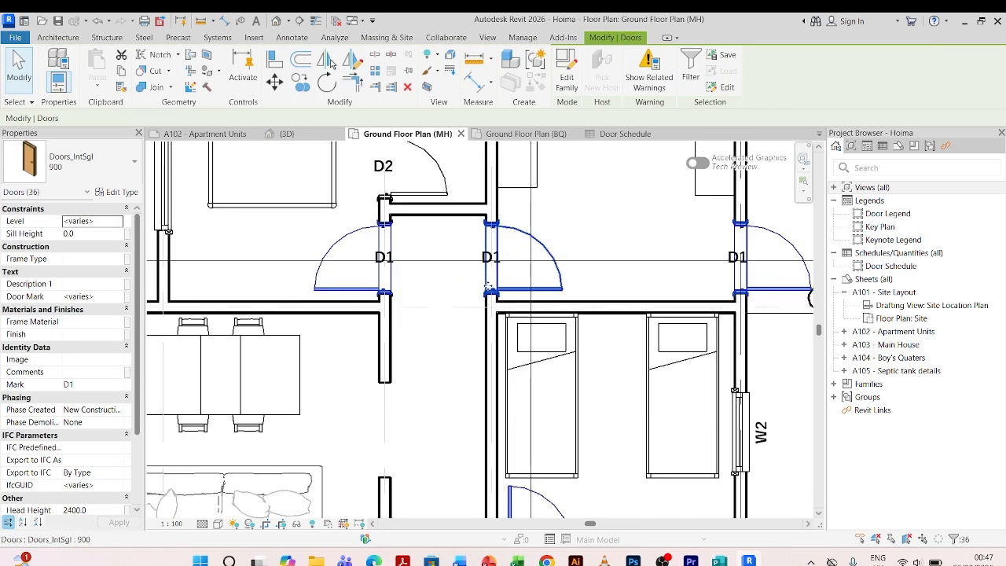
{"action": "scroll", "coordinate": [495, 250], "scroll_direction": "down", "scroll_amount": 2}
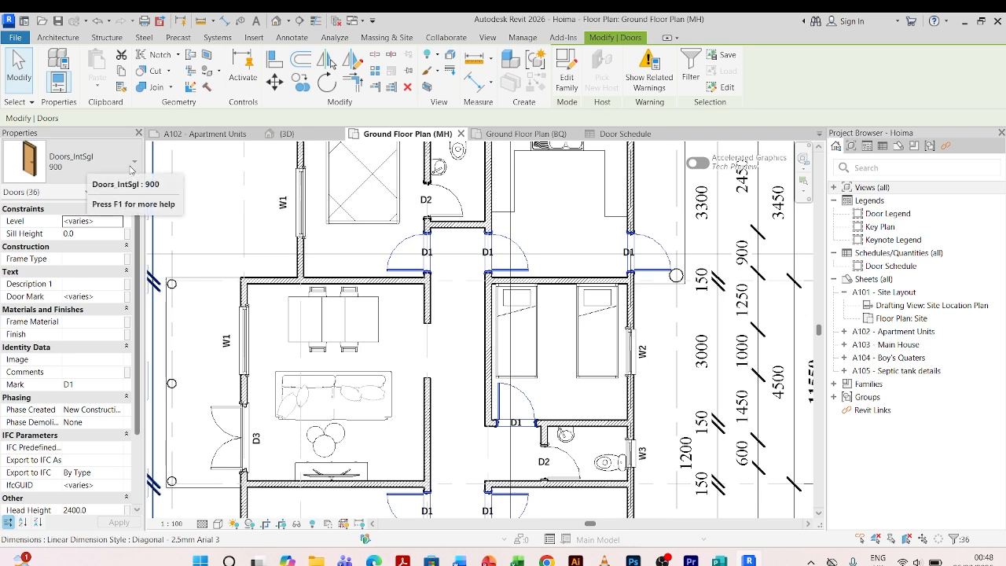
{"action": "left_click", "coordinate": [131, 168]}
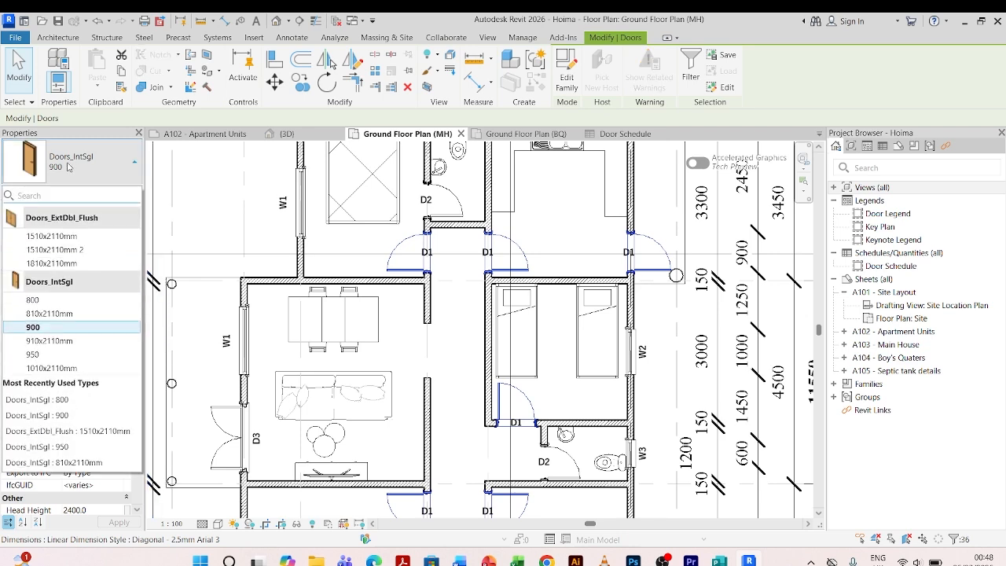
{"action": "left_click", "coordinate": [536, 221]}
{"action": "left_click", "coordinate": [521, 258]}
{"action": "left_click", "coordinate": [552, 217]}
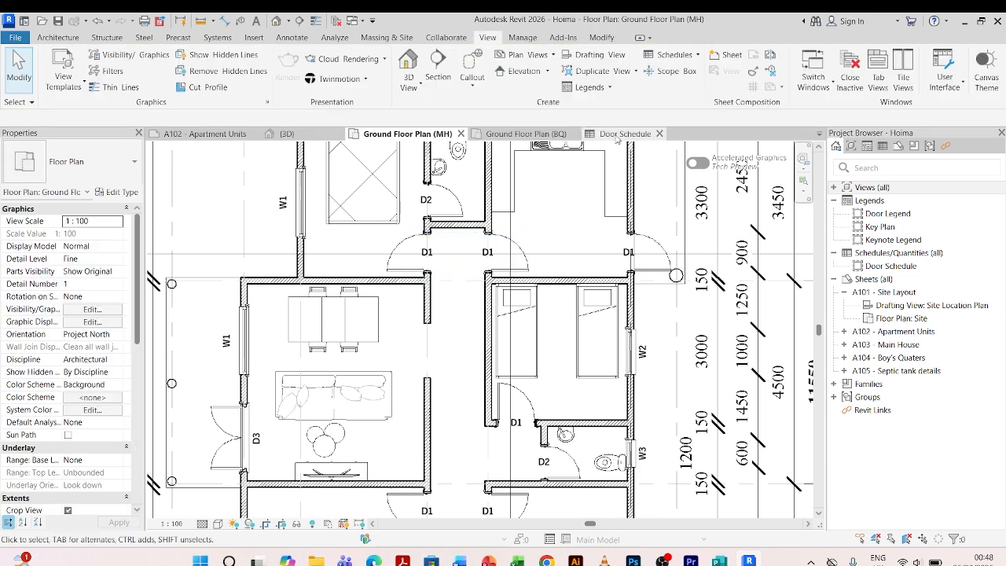
Enter the description 'Single flush timber casement door' for door type D1 in the door schedule.
{"action": "left_click", "coordinate": [617, 134]}
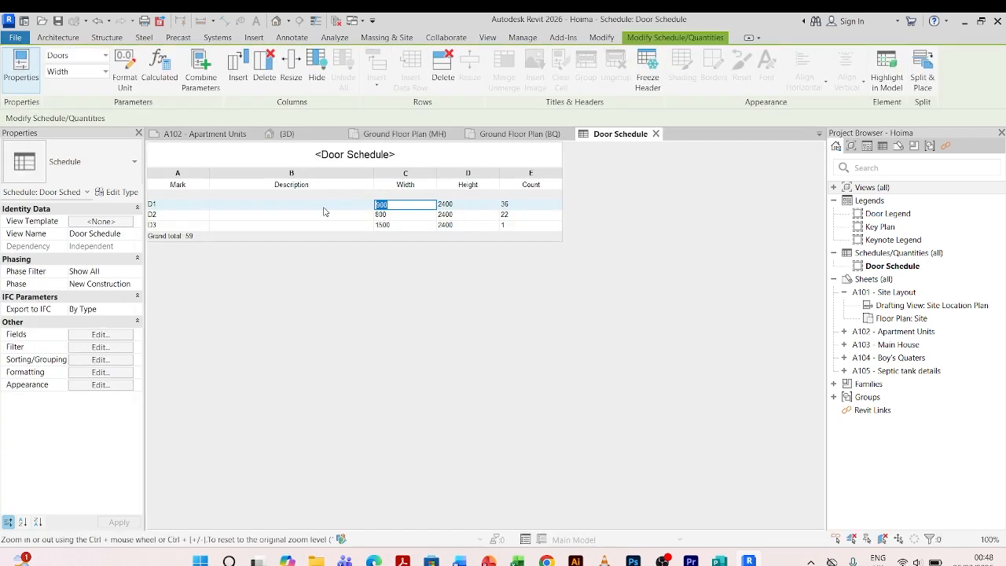
{"action": "left_click", "coordinate": [291, 206]}
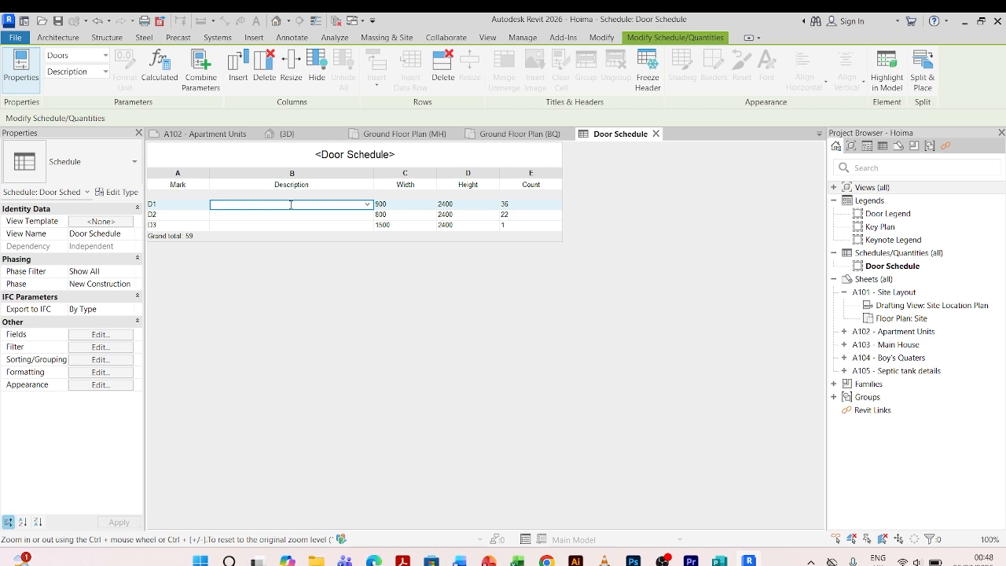
{"action": "type", "text": "Sing"}
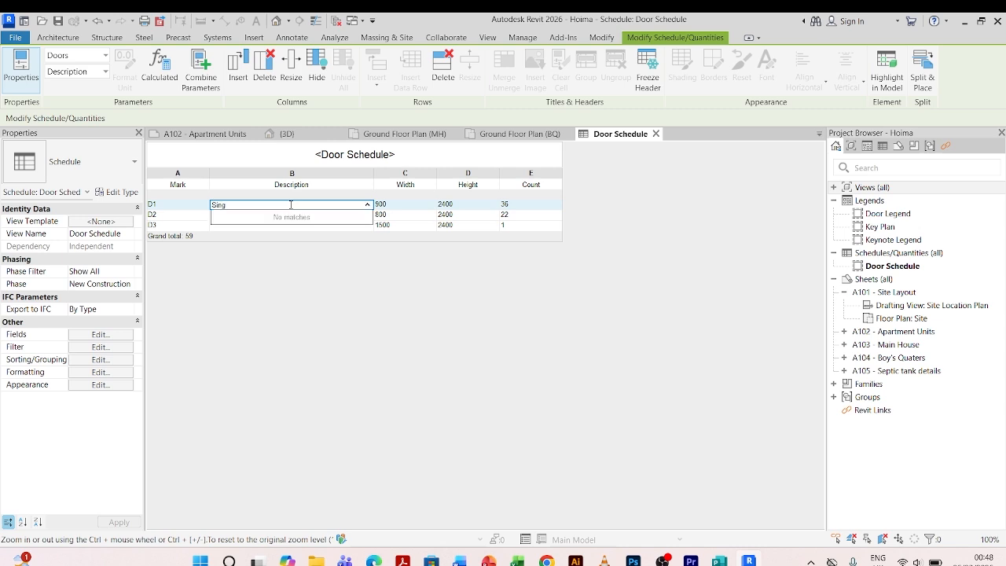
{"action": "type", "text": "le flush timber casement door"}
{"action": "left_click", "coordinate": [307, 213]}
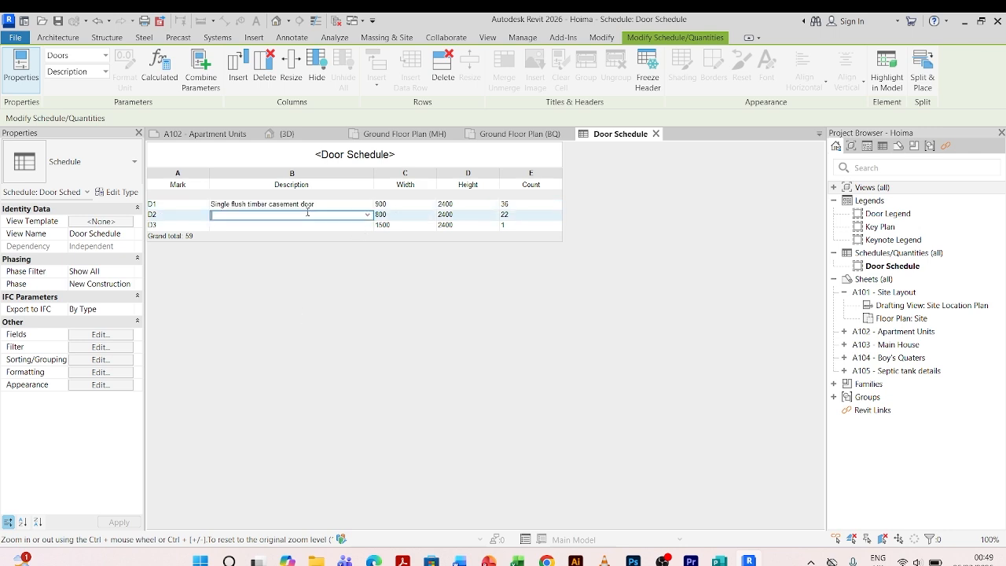
Inspect the selected D2 doors in the Ground Floor Plan (MH) view, returning to the schedule.
{"action": "left_click", "coordinate": [422, 133]}
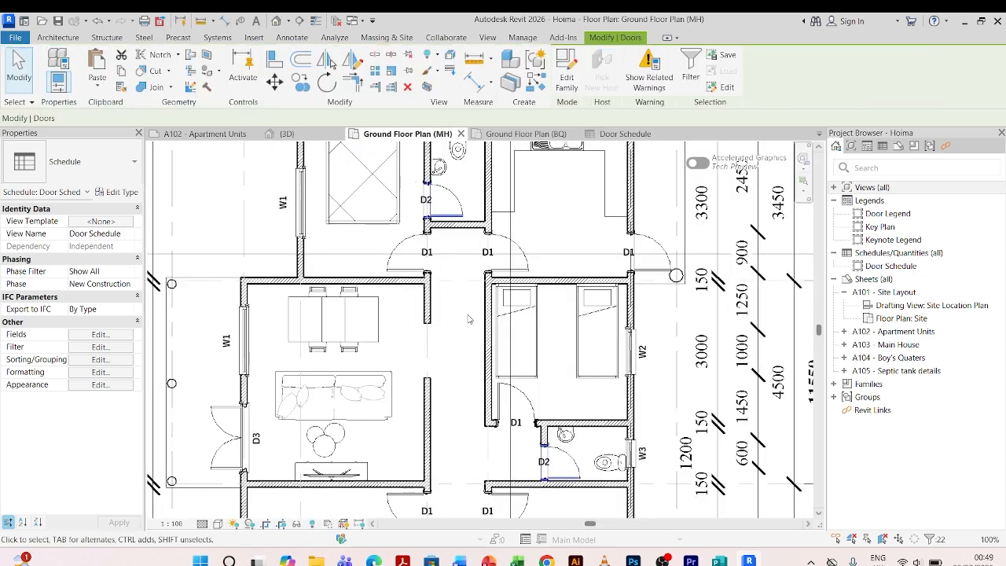
{"action": "scroll", "coordinate": [452, 307], "scroll_direction": "down", "scroll_amount": 2}
{"action": "scroll", "coordinate": [448, 237], "scroll_direction": "up", "scroll_amount": 5}
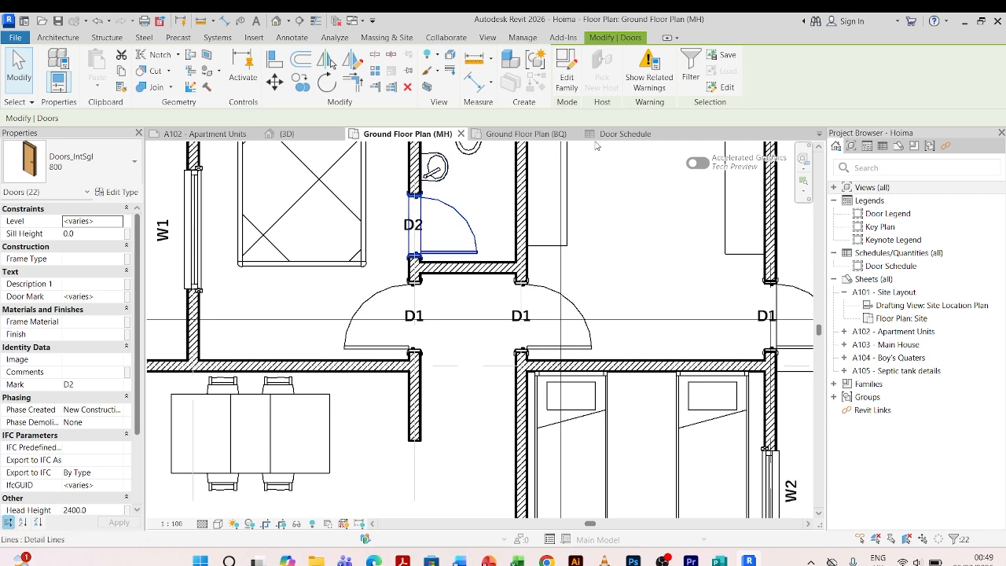
{"action": "left_click", "coordinate": [623, 133]}
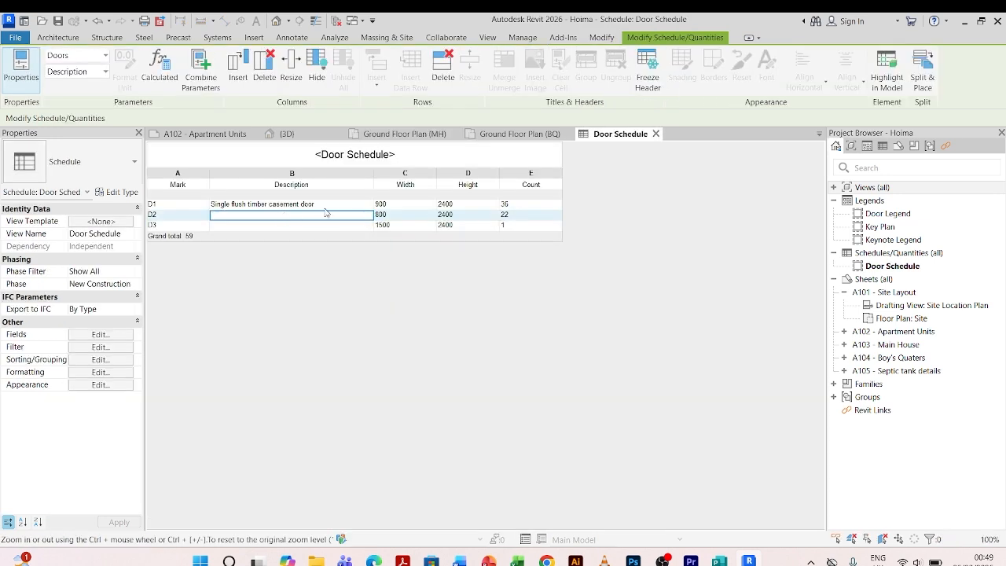
Set D2's description to 'Single flush timber casement door' and narrow the Description column.
{"action": "left_click", "coordinate": [369, 215]}
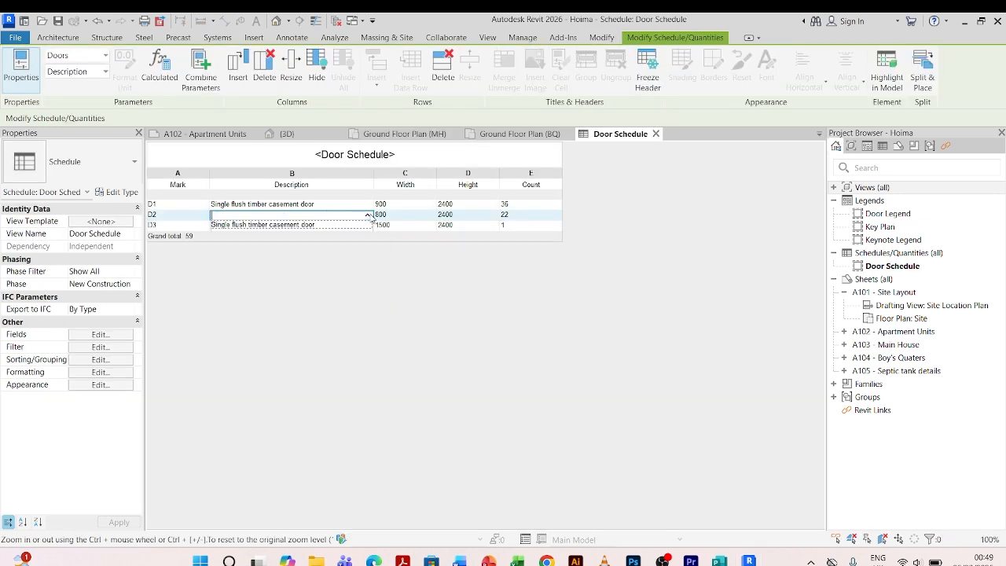
{"action": "left_click", "coordinate": [295, 227]}
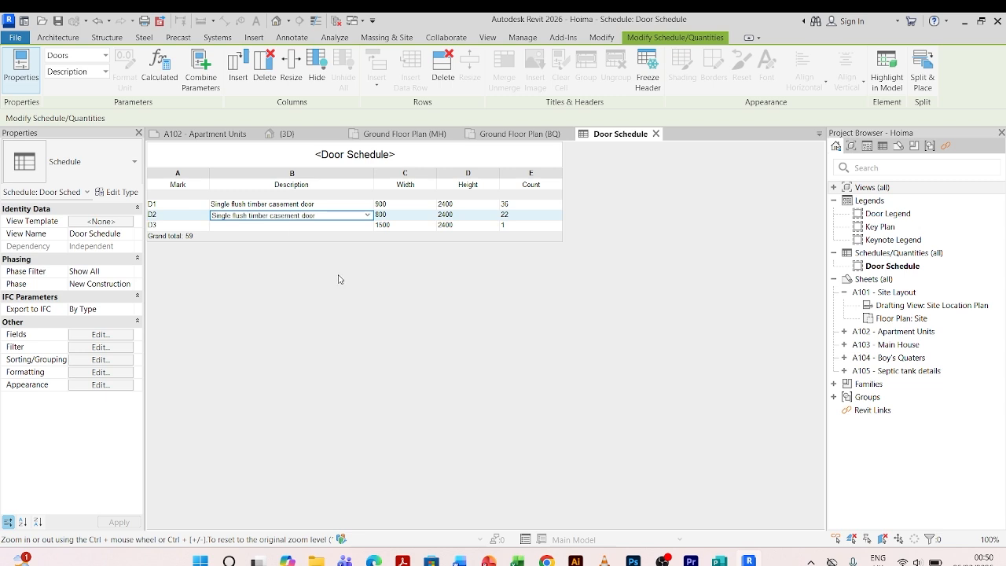
{"action": "left_click_drag", "start_coordinate": [374, 184], "coordinate": [340, 174]}
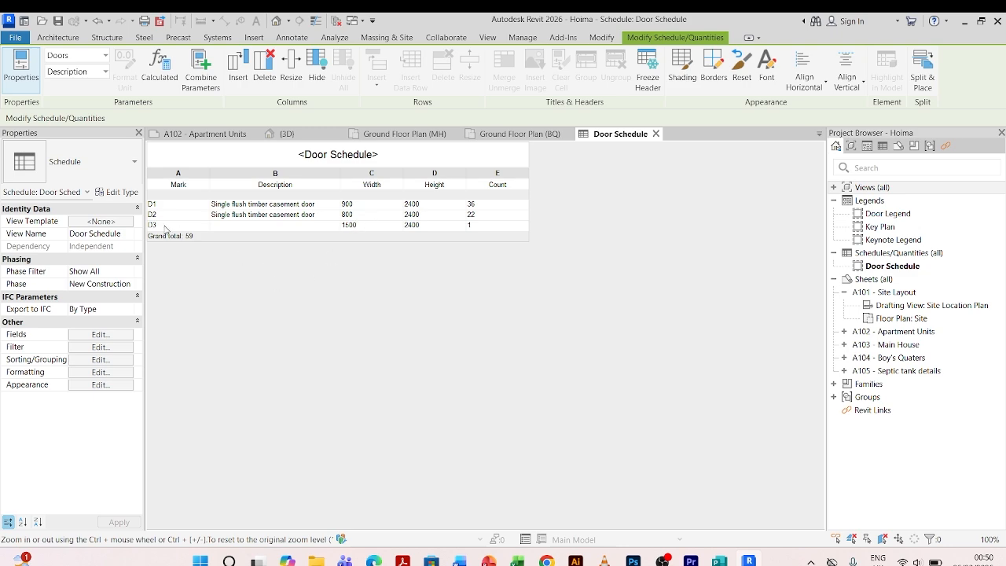
Inspect the D3 door in the Ground Floor Plan (MH) and Ground Floor Plan (BQ) views, returning to the schedule.
{"action": "left_click", "coordinate": [438, 134]}
{"action": "scroll", "coordinate": [462, 244], "scroll_direction": "down", "scroll_amount": 6}
{"action": "scroll", "coordinate": [357, 345], "scroll_direction": "down", "scroll_amount": 2}
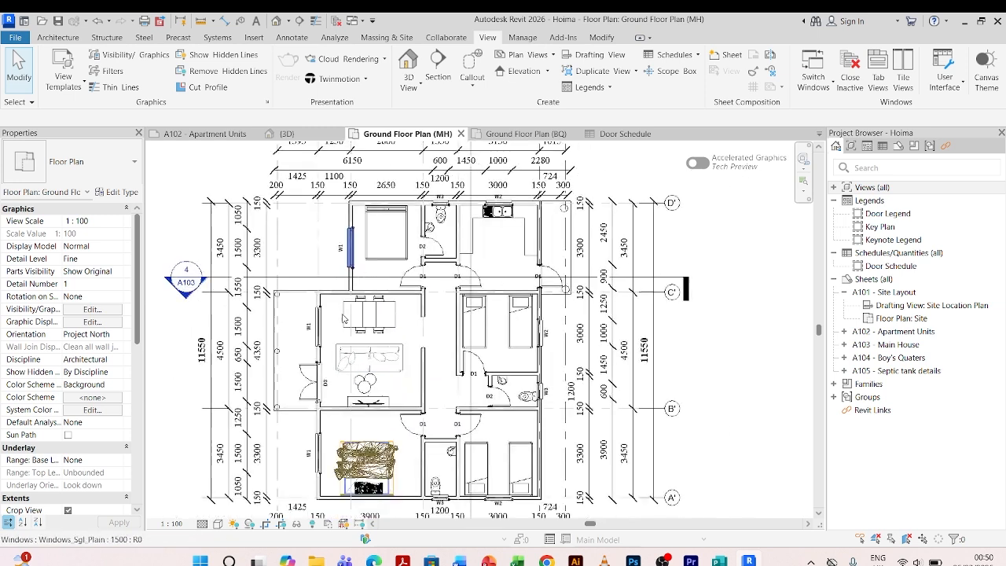
{"action": "scroll", "coordinate": [307, 401], "scroll_direction": "up", "scroll_amount": 4}
{"action": "left_click", "coordinate": [315, 372]}
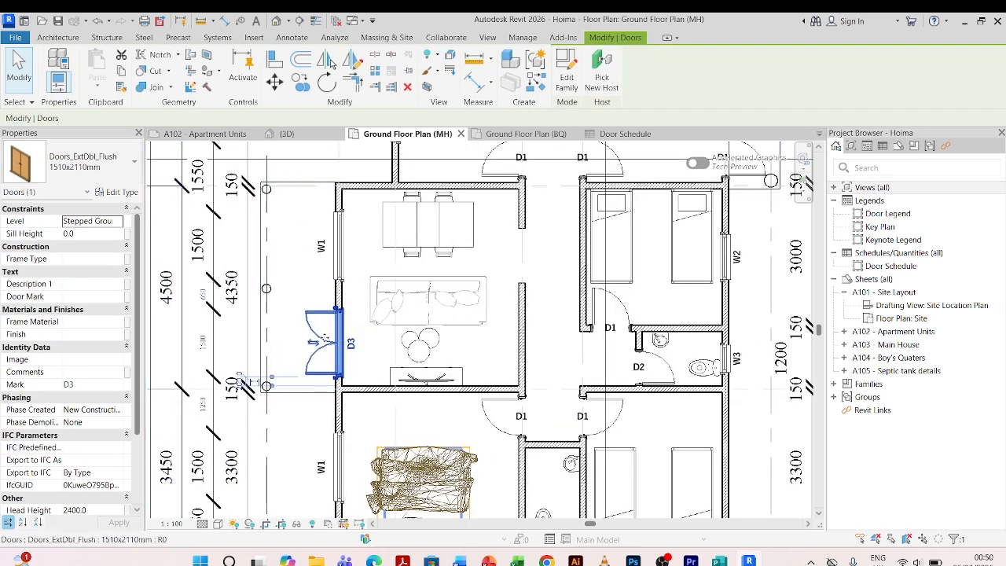
{"action": "left_click", "coordinate": [310, 420]}
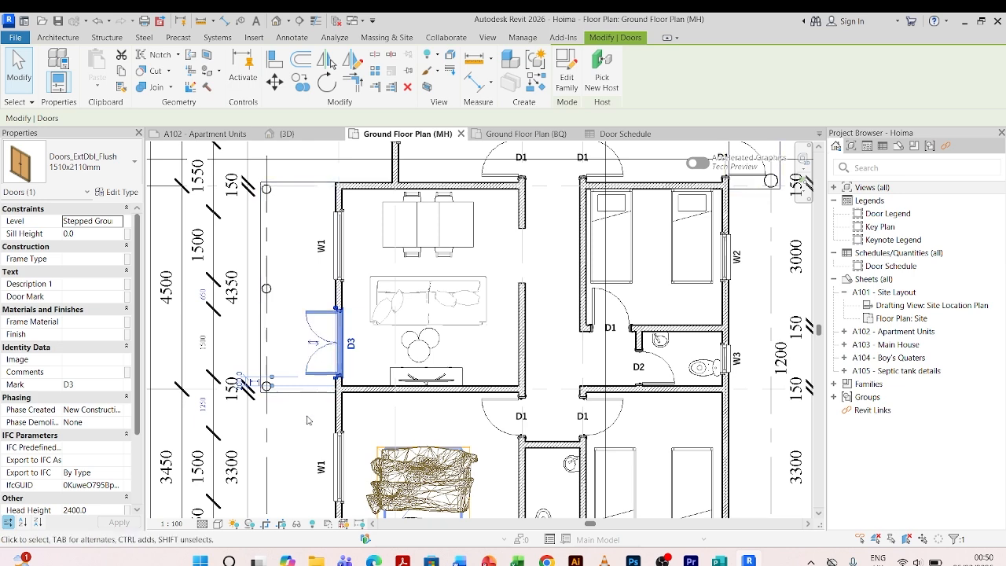
{"action": "left_click", "coordinate": [550, 133]}
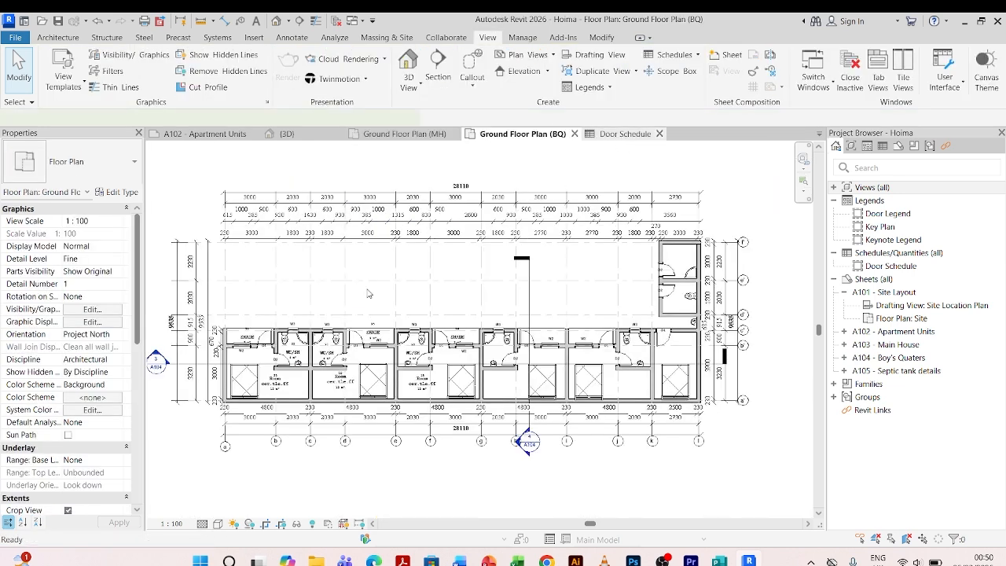
{"action": "left_click", "coordinate": [624, 135]}
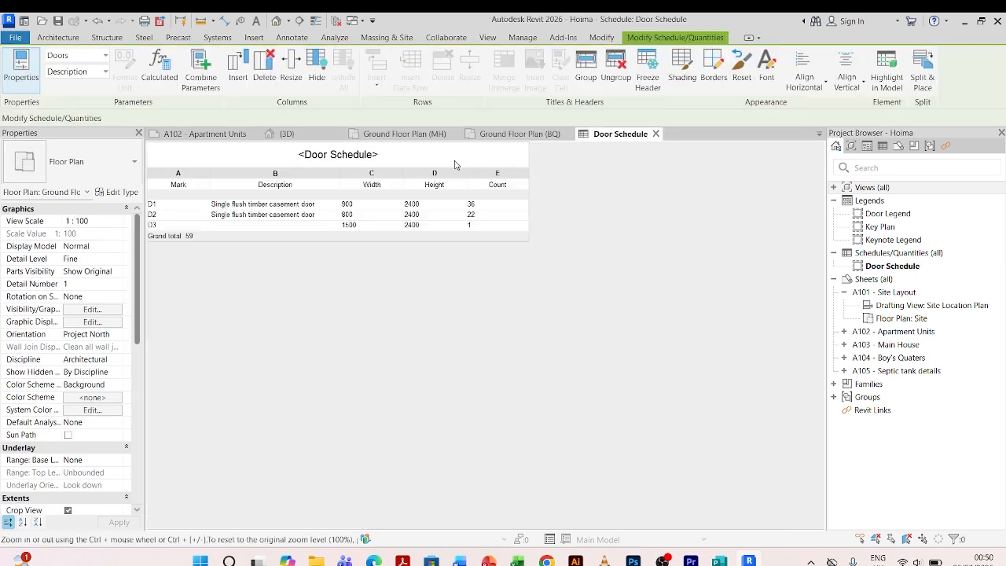
Enter the description 'Double swing timber casement door' for door type D3.
{"action": "left_click", "coordinate": [245, 225]}
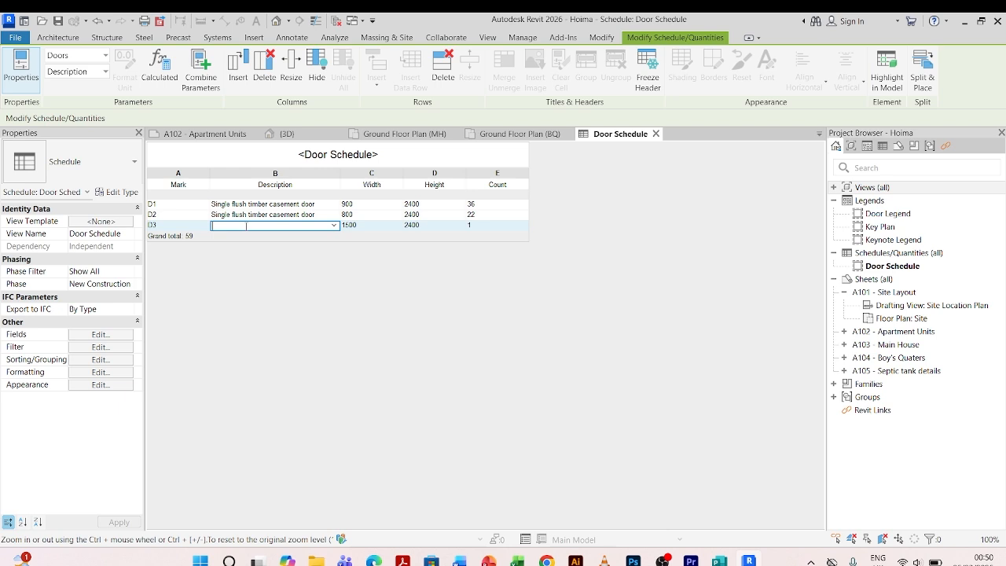
{"action": "type", "text": "DOUBLE"}
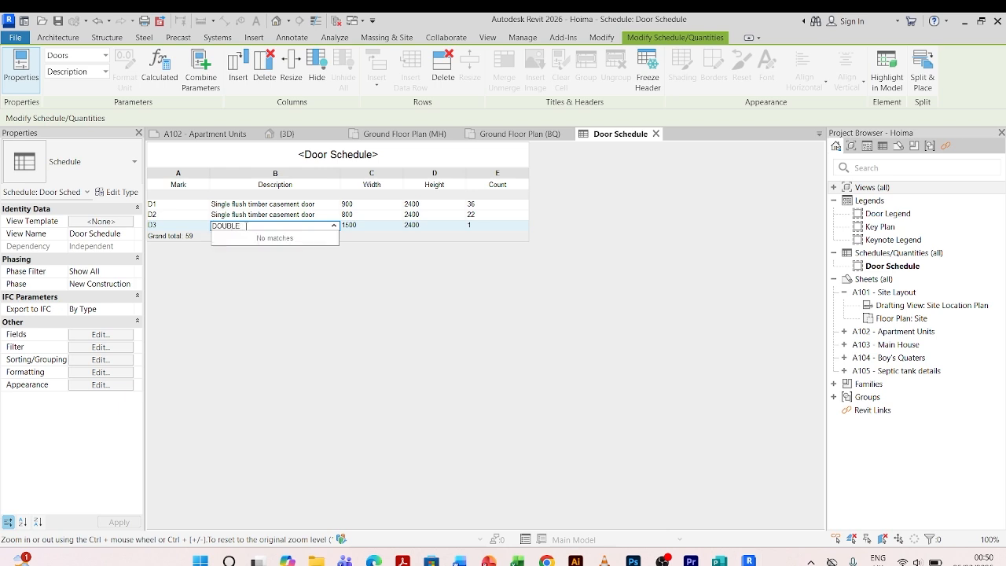
{"action": "key", "text": "BackSpace"}
{"action": "key", "text": "BackSpace"}
{"action": "key", "text": "BackSpace"}
{"action": "key", "text": "BackSpace"}
{"action": "key", "text": "BackSpace"}
{"action": "key", "text": "BackSpace"}
{"action": "type", "text": "Double swing timber casement door"}
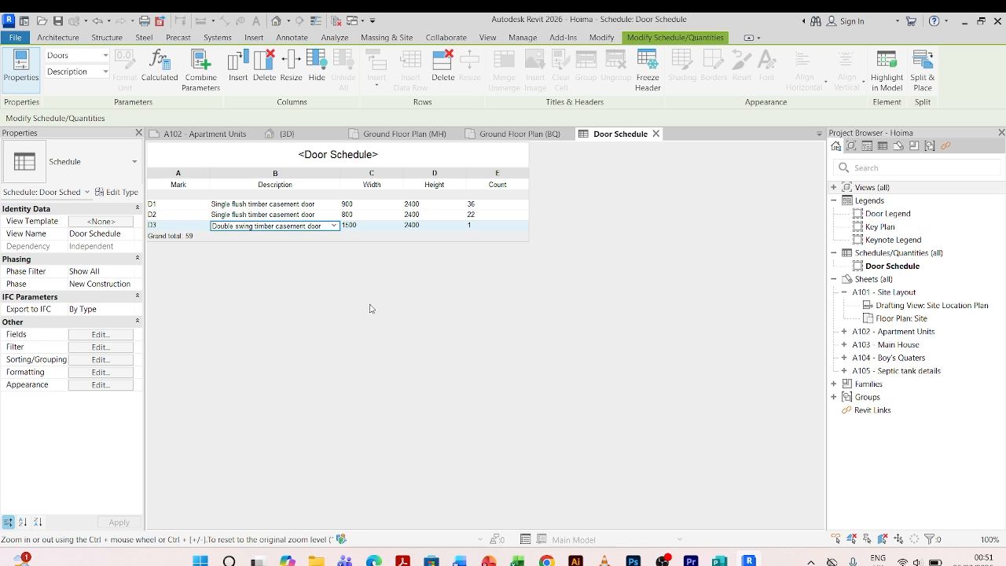
Create a new schedule for the Windows category, found by searching the categories for 'wind'.
{"action": "left_click", "coordinate": [487, 37]}
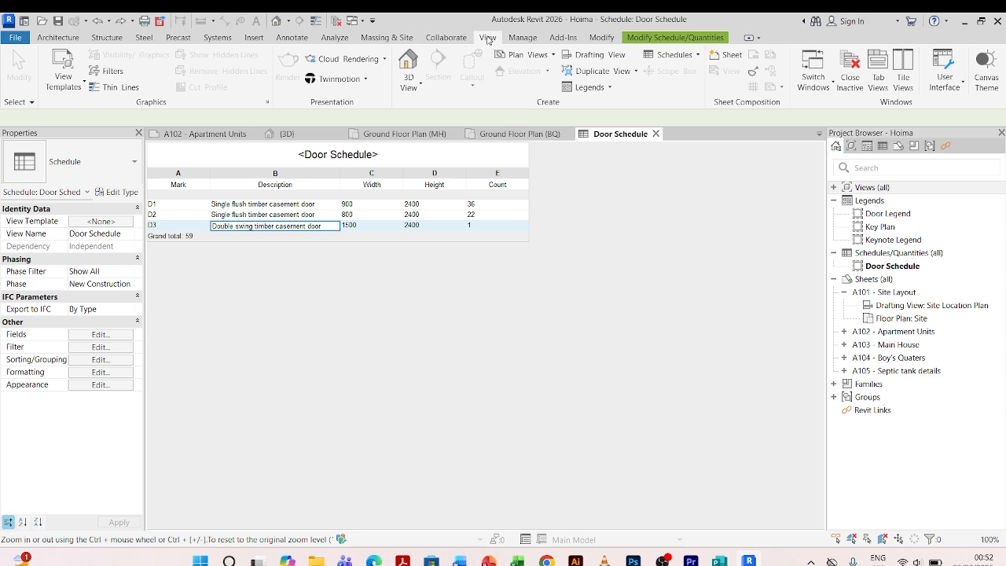
{"action": "left_click", "coordinate": [691, 55]}
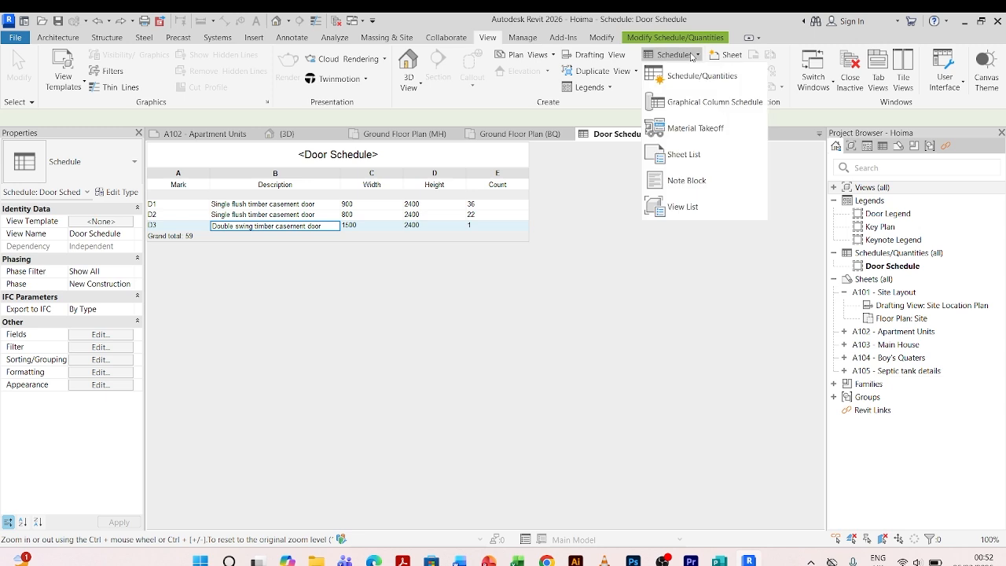
{"action": "left_click", "coordinate": [694, 77]}
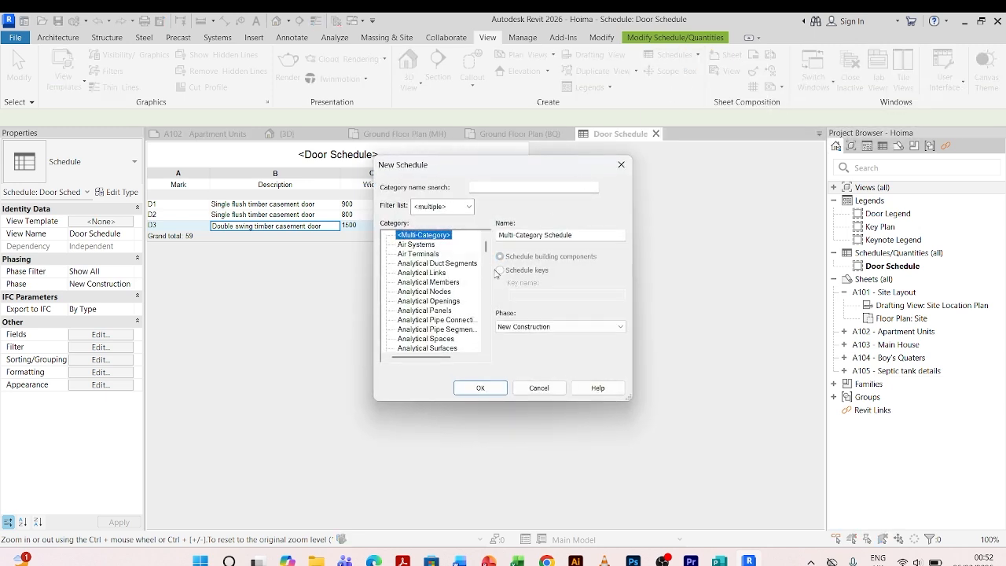
{"action": "left_click", "coordinate": [493, 188]}
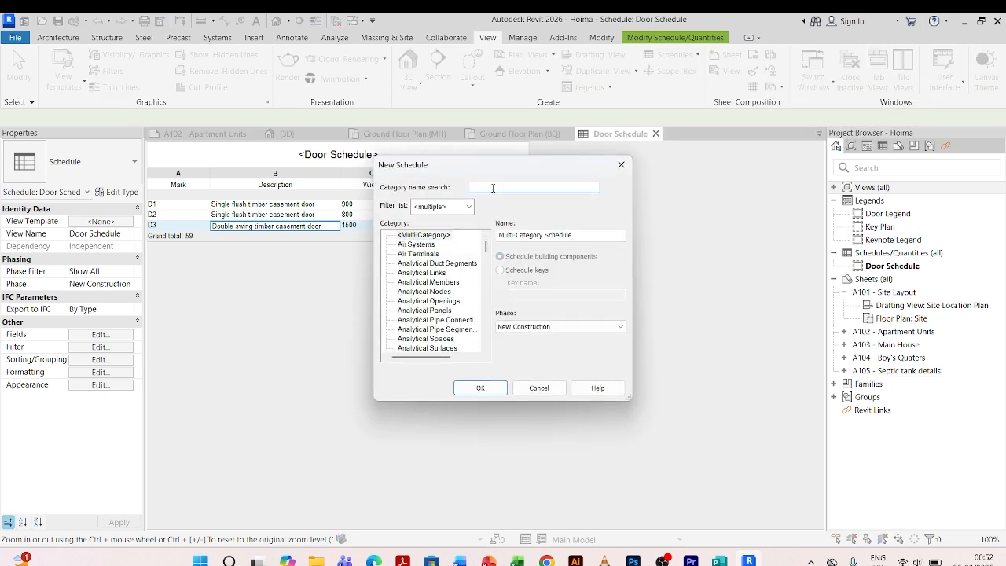
{"action": "type", "text": "wind"}
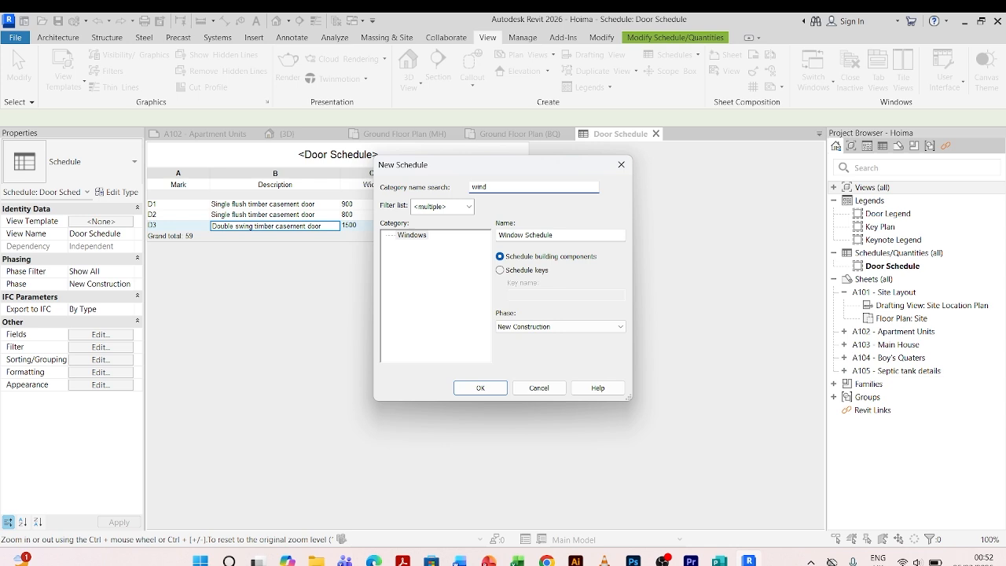
{"action": "left_click", "coordinate": [408, 236]}
{"action": "left_click", "coordinate": [480, 388]}
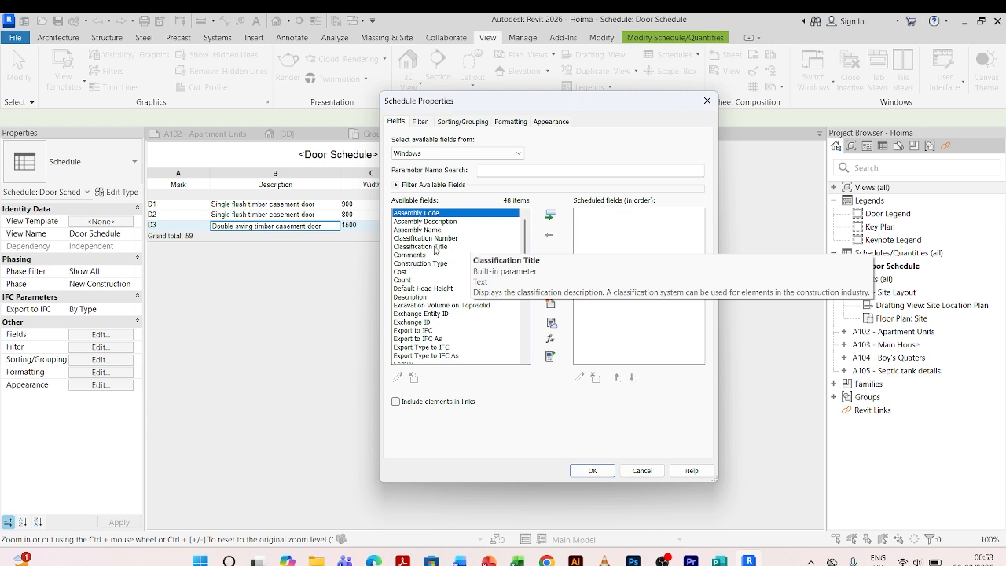
Add the Count, Description and Height fields to the window schedule.
{"action": "left_click", "coordinate": [403, 282]}
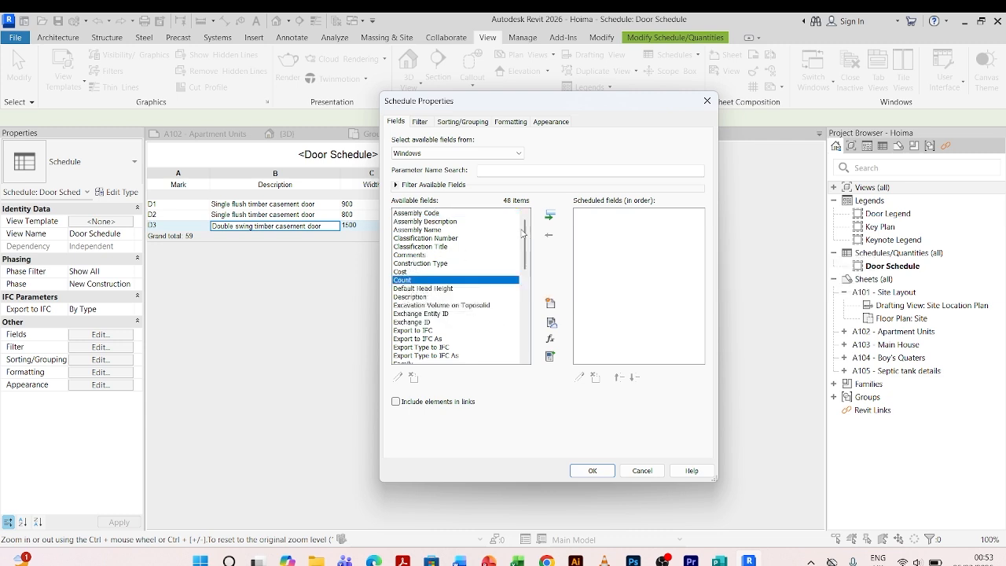
{"action": "left_click", "coordinate": [550, 215]}
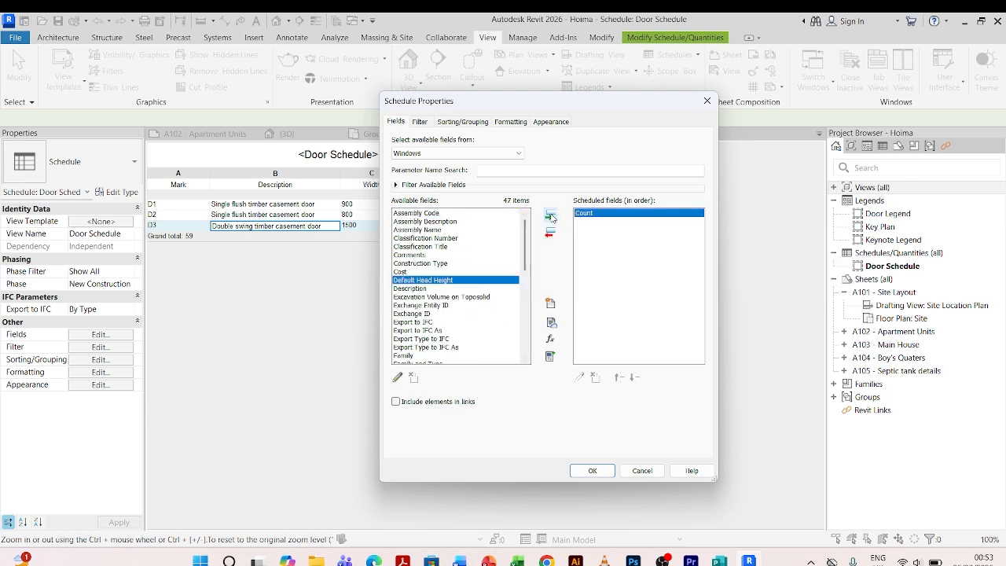
{"action": "left_click", "coordinate": [412, 289]}
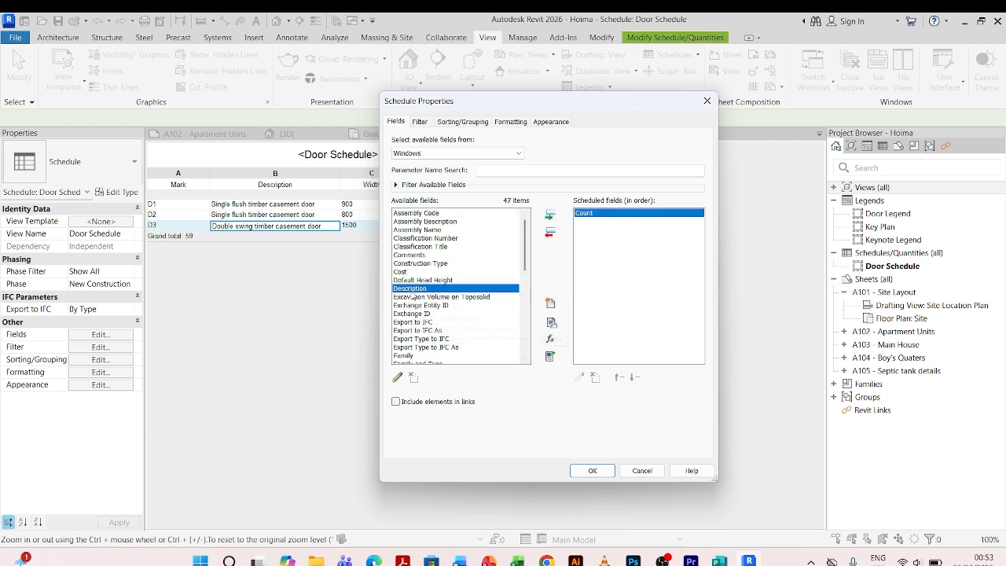
{"action": "left_click", "coordinate": [549, 215]}
{"action": "scroll", "coordinate": [437, 321], "scroll_direction": "down", "scroll_amount": 2}
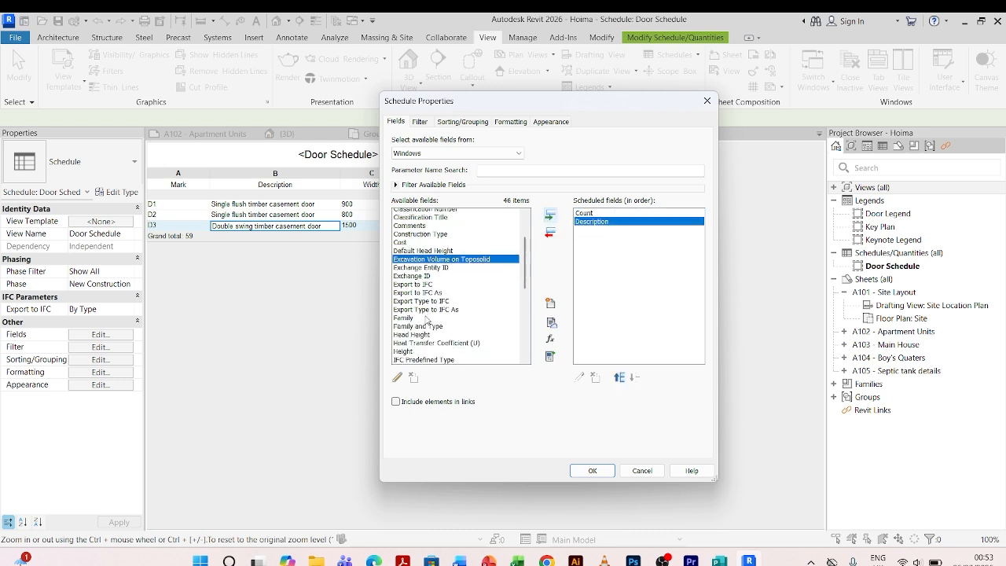
{"action": "left_click", "coordinate": [425, 330]}
{"action": "left_click", "coordinate": [550, 216]}
Add the Mark, Sill Height and Width fields to the window schedule.
{"action": "scroll", "coordinate": [429, 302], "scroll_direction": "down", "scroll_amount": 1}
{"action": "scroll", "coordinate": [429, 302], "scroll_direction": "down", "scroll_amount": 1}
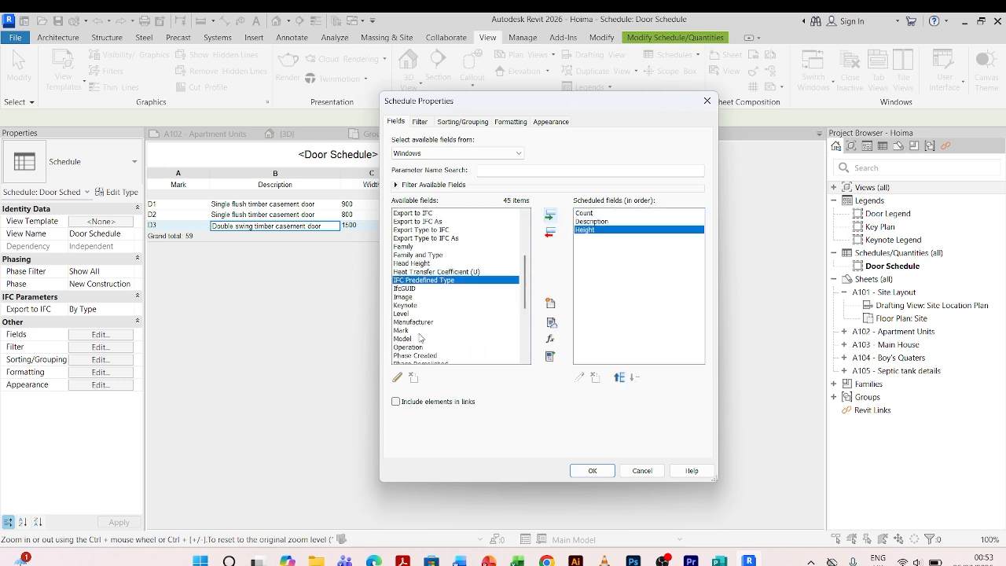
{"action": "scroll", "coordinate": [422, 338], "scroll_direction": "down", "scroll_amount": 1}
{"action": "left_click", "coordinate": [408, 306]}
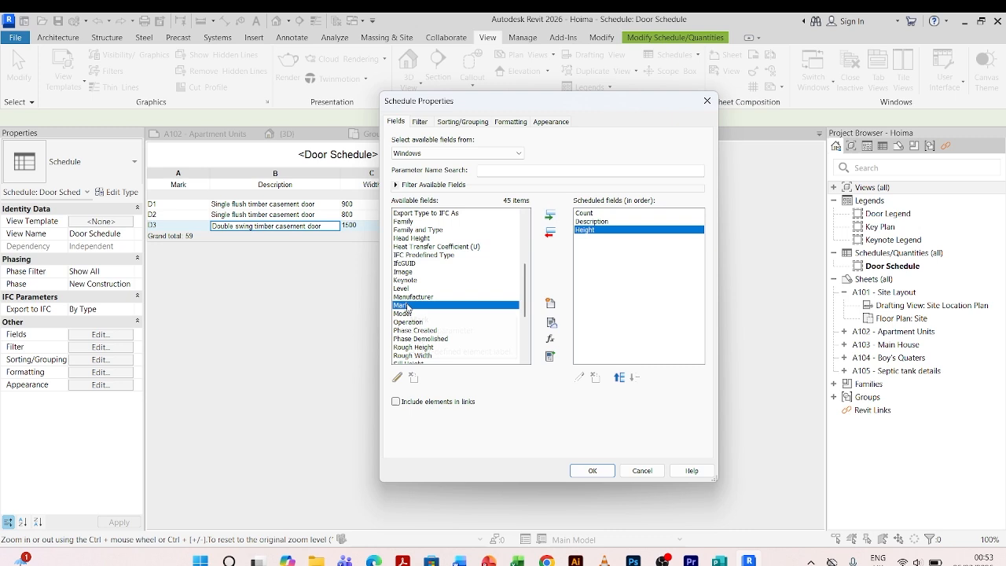
{"action": "left_click", "coordinate": [550, 215]}
{"action": "scroll", "coordinate": [457, 312], "scroll_direction": "down", "scroll_amount": 2}
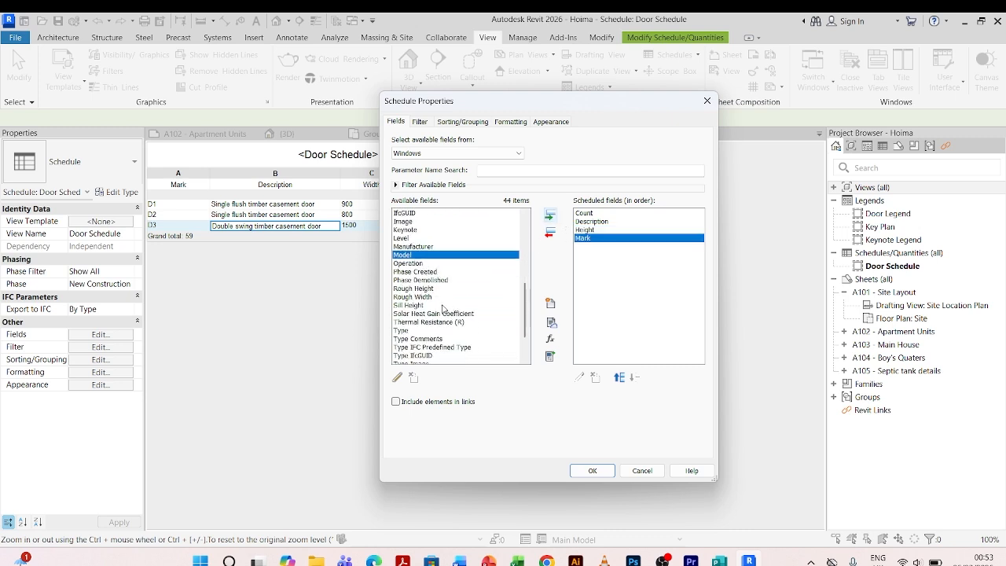
{"action": "left_click", "coordinate": [409, 305]}
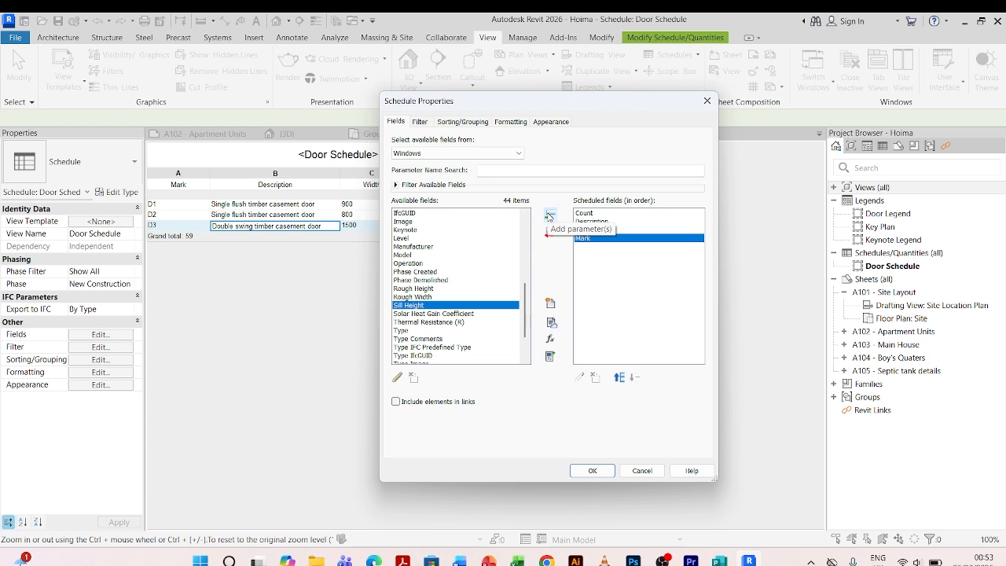
{"action": "left_click", "coordinate": [549, 215]}
{"action": "scroll", "coordinate": [434, 330], "scroll_direction": "down", "scroll_amount": 2}
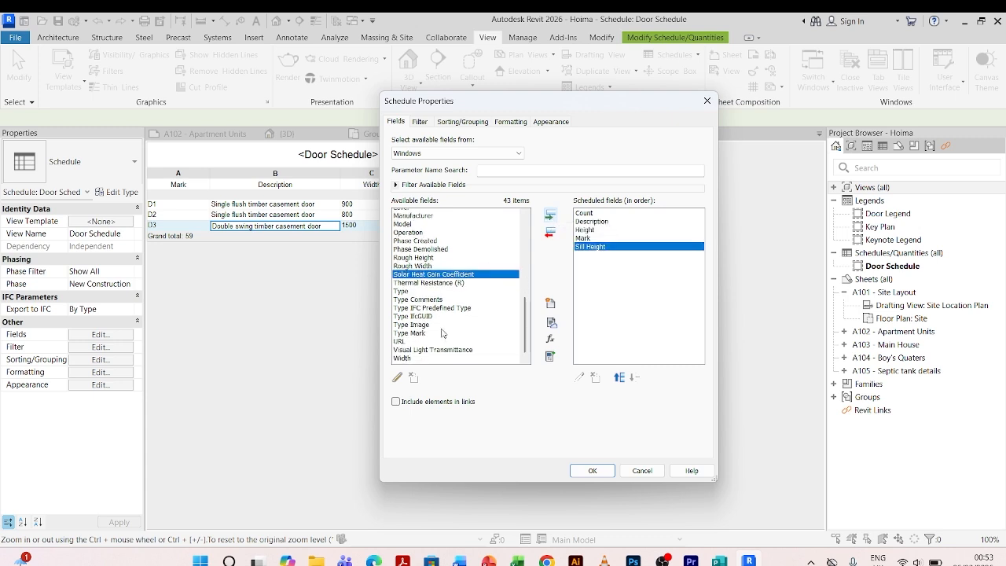
{"action": "left_click", "coordinate": [408, 356]}
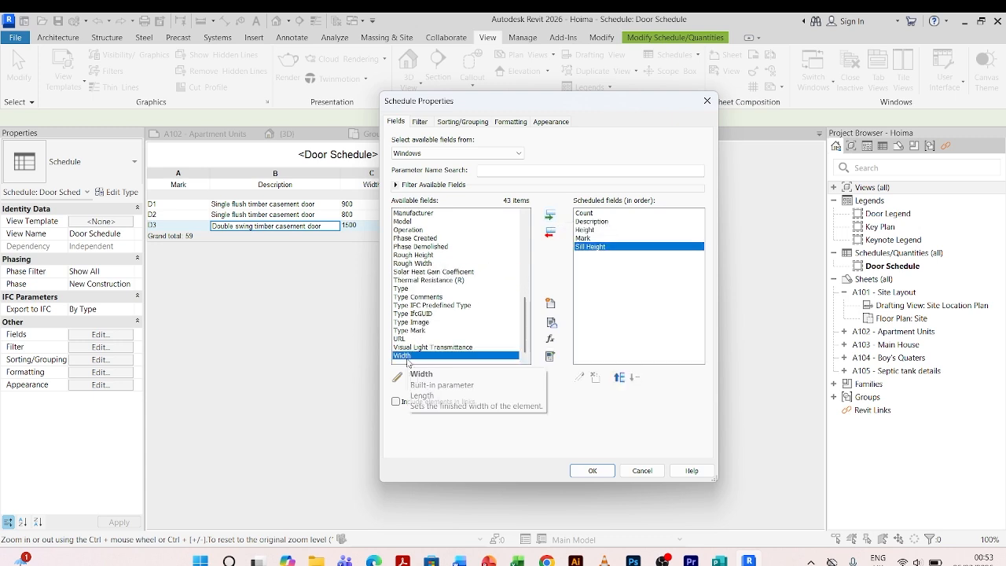
{"action": "left_click", "coordinate": [549, 214]}
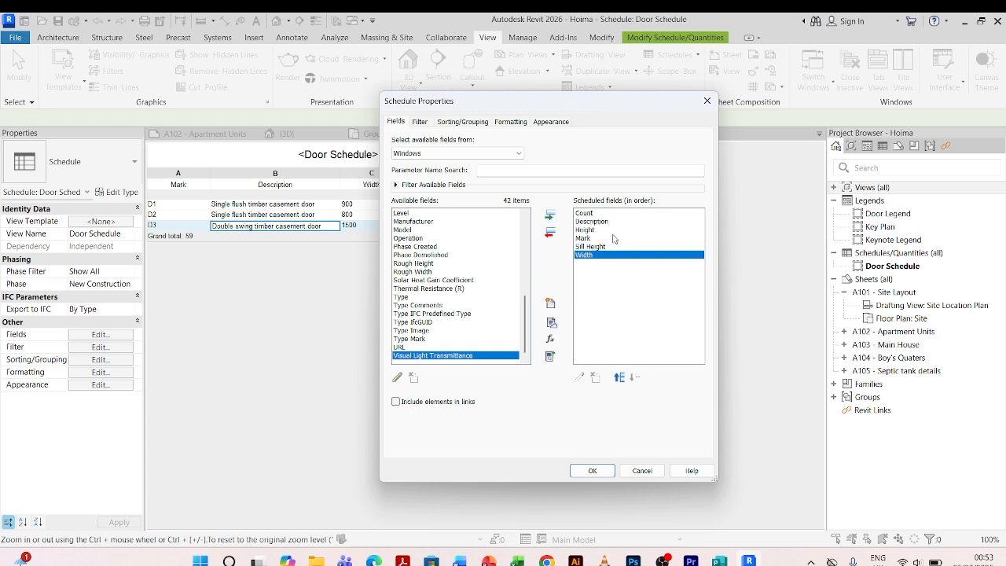
Reorder the window schedule fields so Mark comes first and Description second.
{"action": "left_click", "coordinate": [588, 241]}
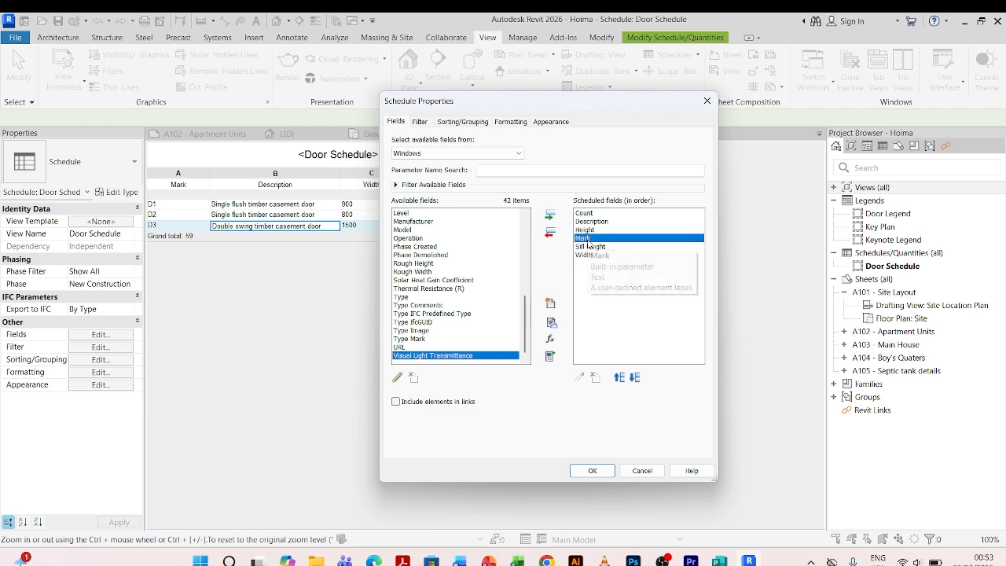
{"action": "left_click", "coordinate": [619, 377]}
{"action": "left_click", "coordinate": [619, 377]}
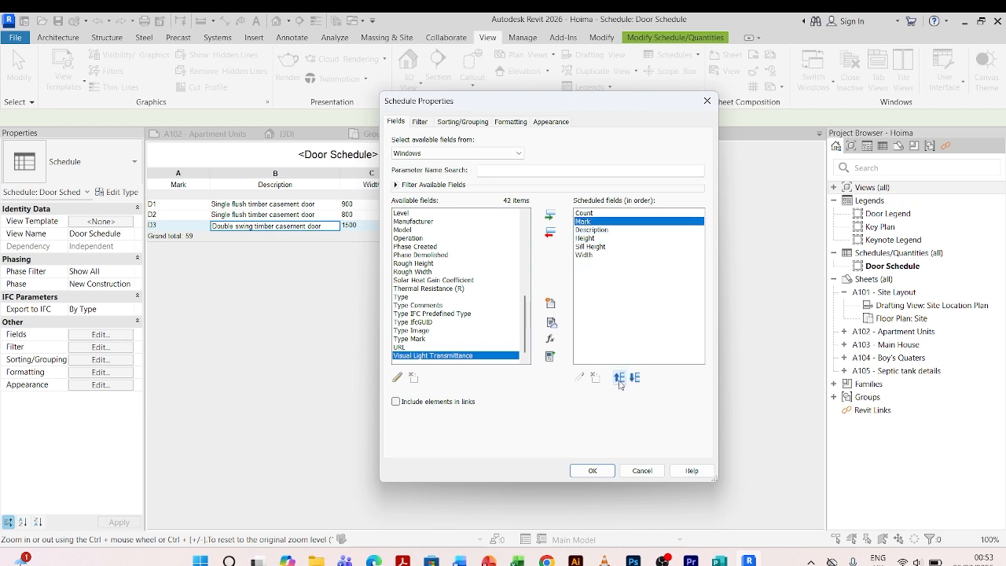
{"action": "left_click", "coordinate": [619, 378]}
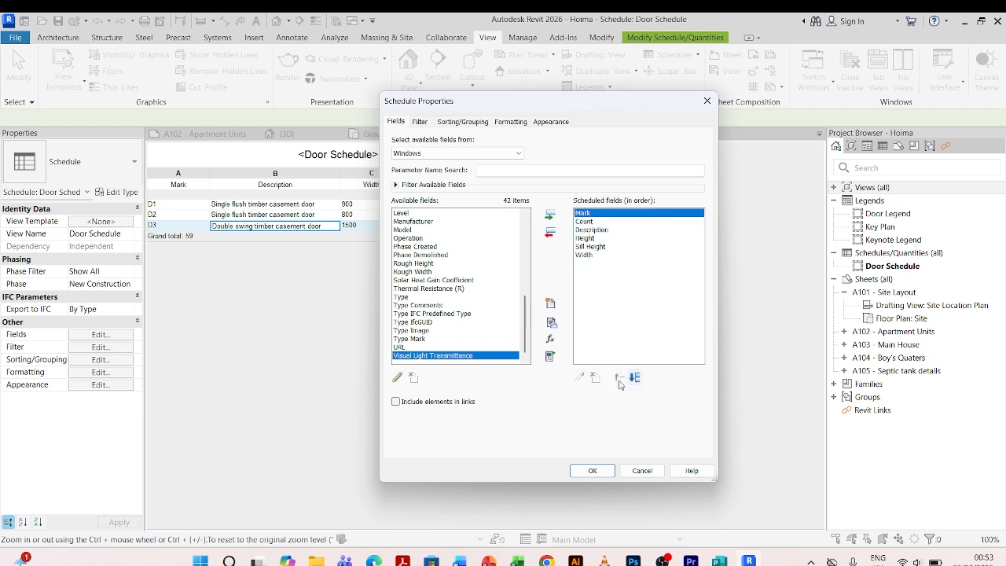
{"action": "left_click", "coordinate": [597, 229]}
{"action": "left_click", "coordinate": [618, 377]}
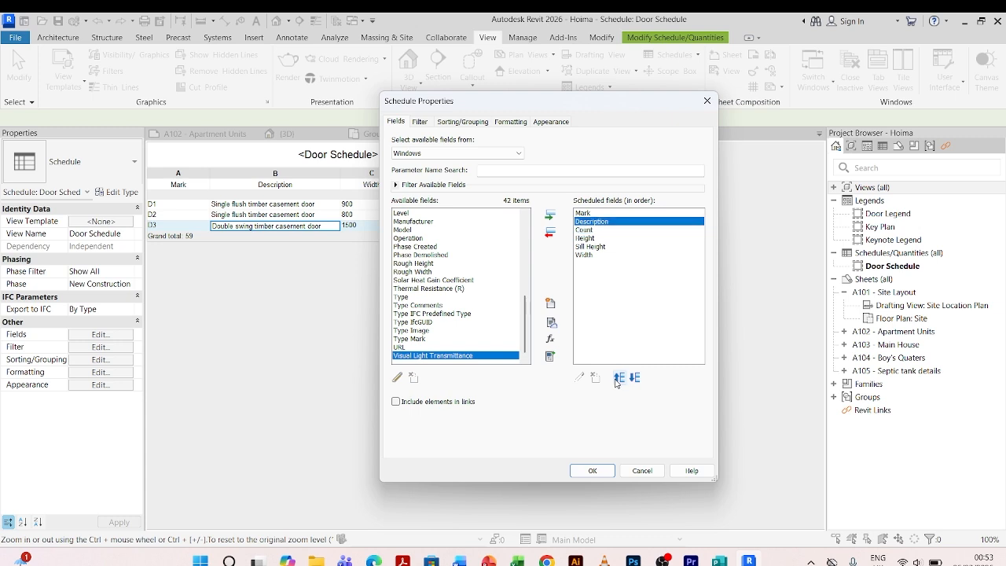
Move Count to the end of the field list and Width right after Description, then close the schedule properties.
{"action": "left_click", "coordinate": [588, 231]}
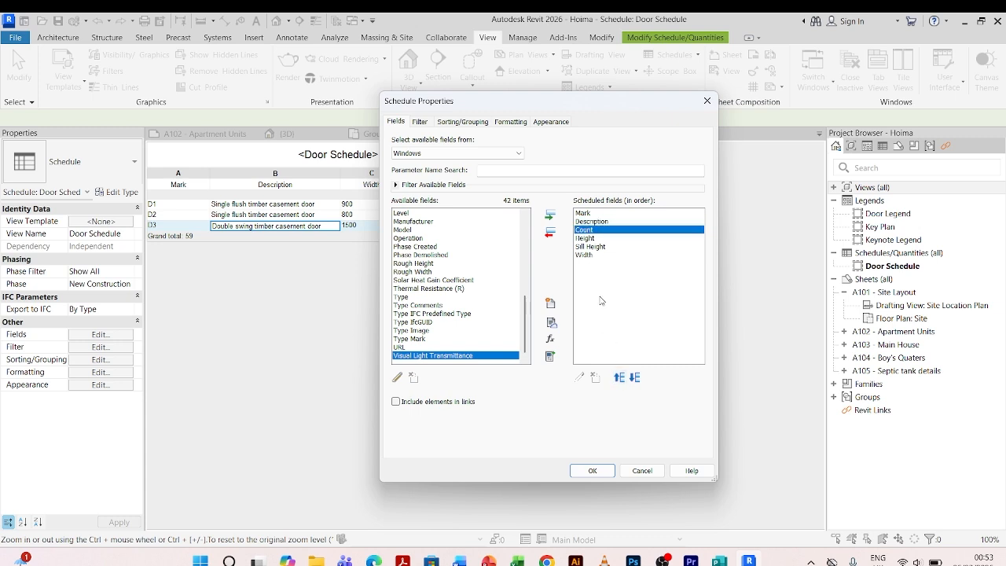
{"action": "left_click", "coordinate": [635, 380]}
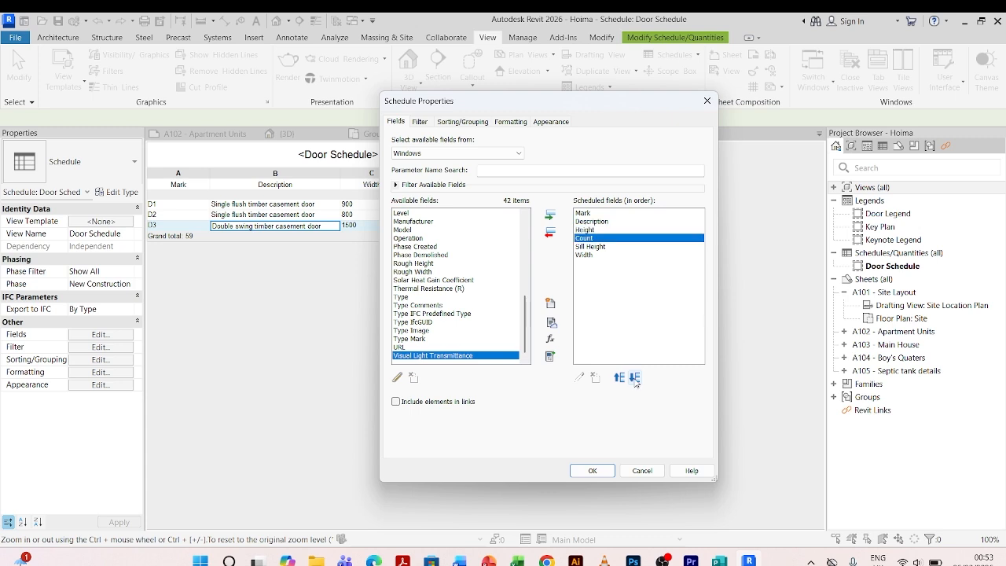
{"action": "left_click", "coordinate": [635, 381]}
{"action": "left_click", "coordinate": [635, 379]}
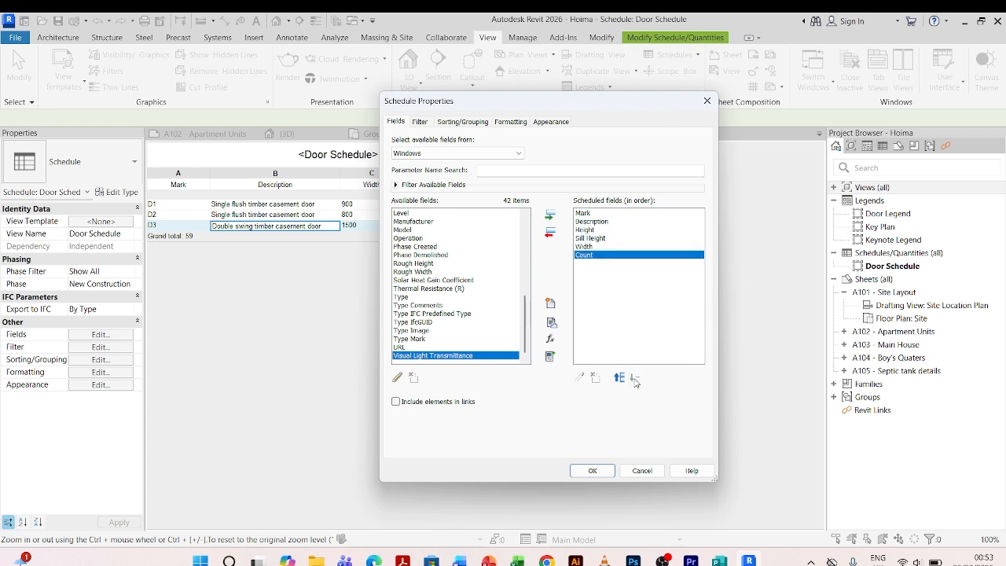
{"action": "left_click", "coordinate": [591, 247]}
{"action": "left_click", "coordinate": [619, 378]}
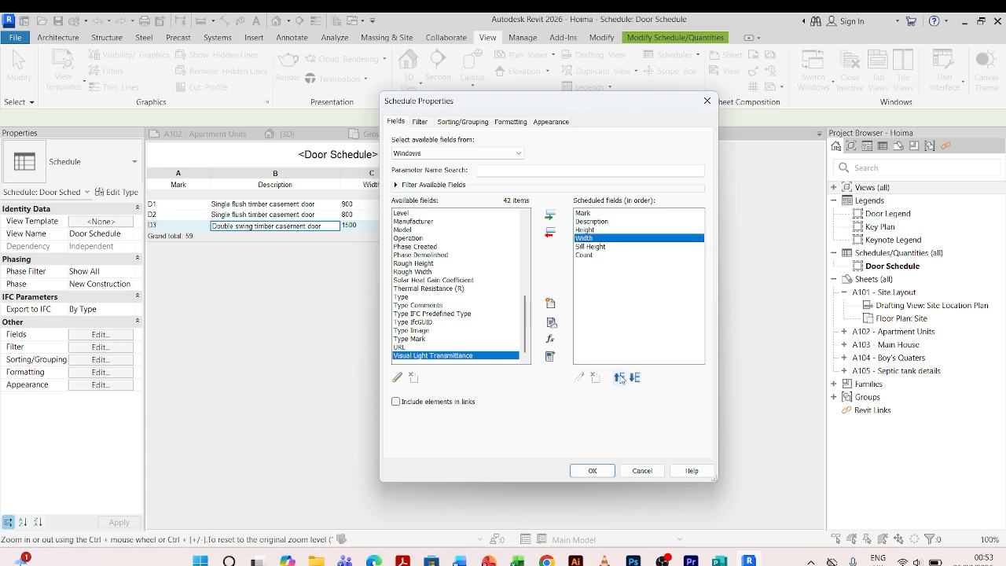
{"action": "left_click", "coordinate": [619, 378]}
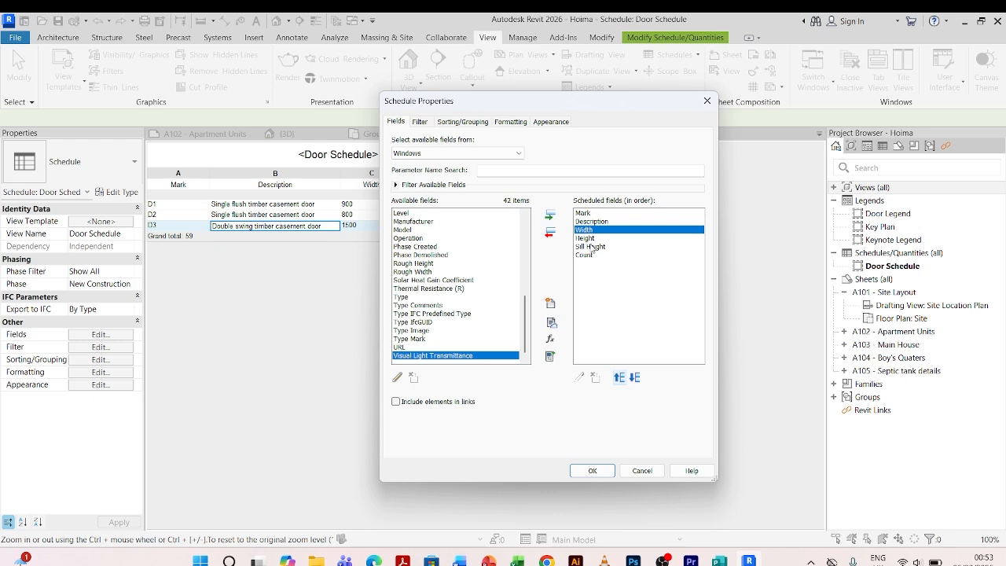
{"action": "left_click", "coordinate": [592, 470]}
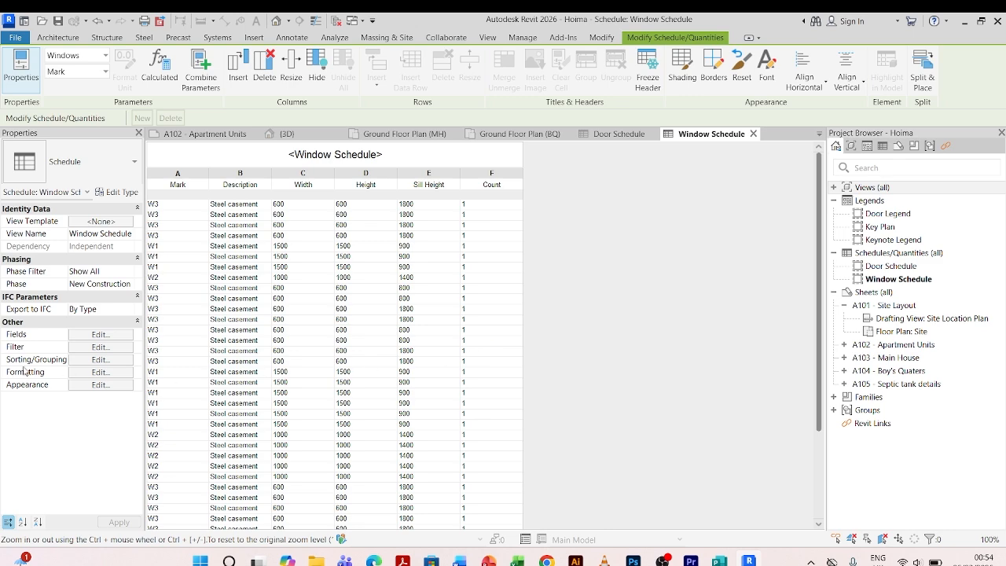
Sort the window schedule by Mark, turn off itemizing every instance, and enable grand totals.
{"action": "left_click", "coordinate": [100, 362]}
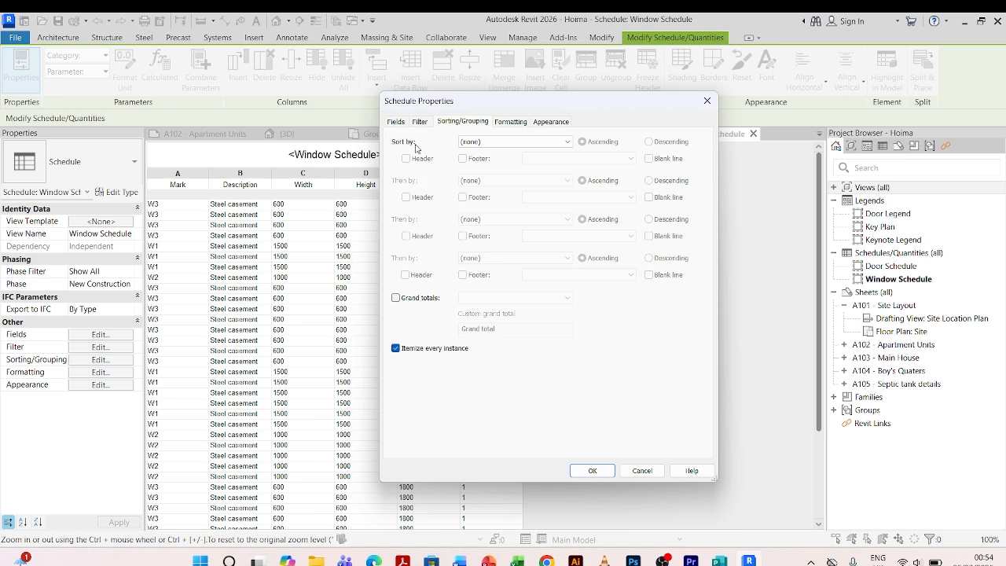
{"action": "left_click", "coordinate": [568, 143]}
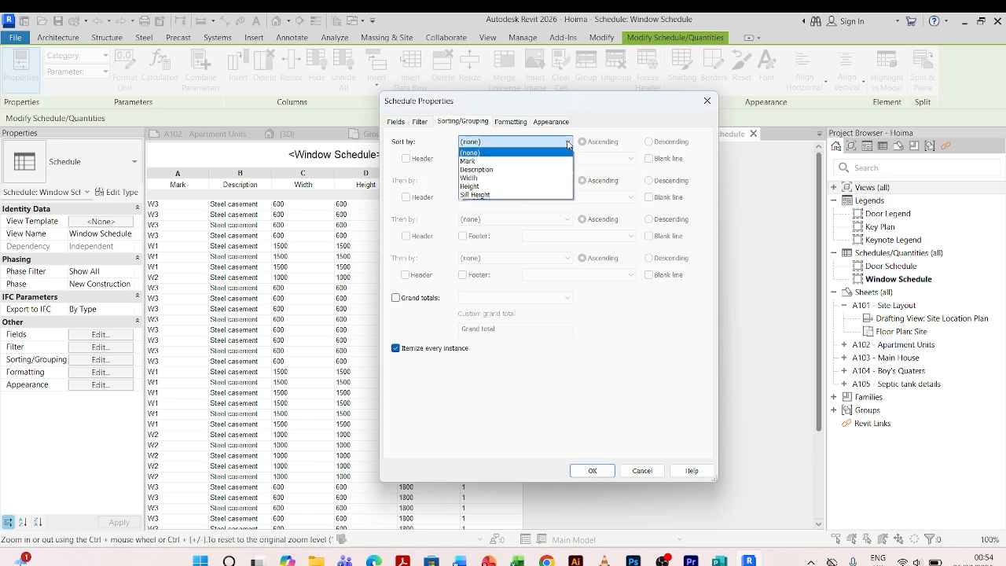
{"action": "left_click", "coordinate": [467, 163]}
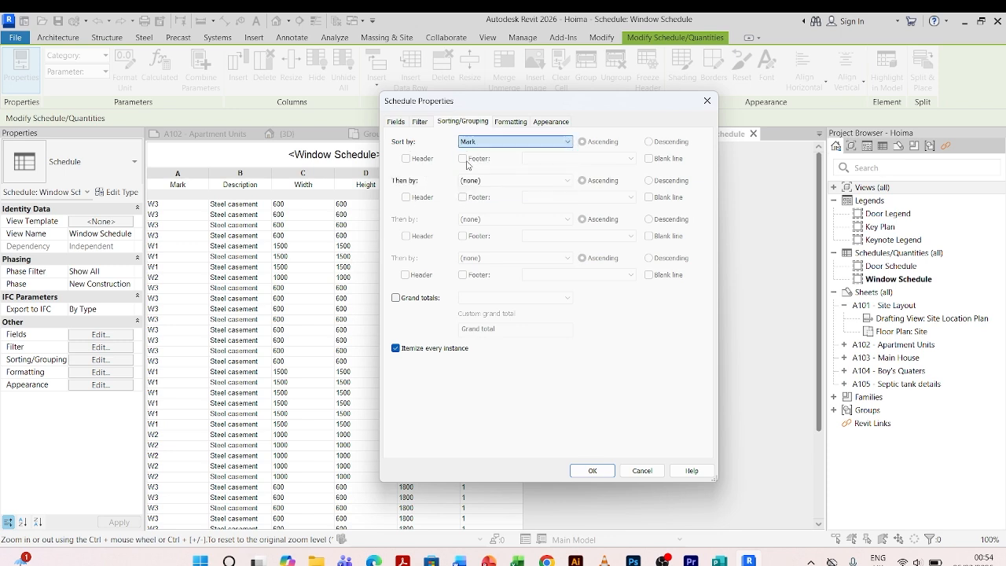
{"action": "left_click", "coordinate": [396, 348]}
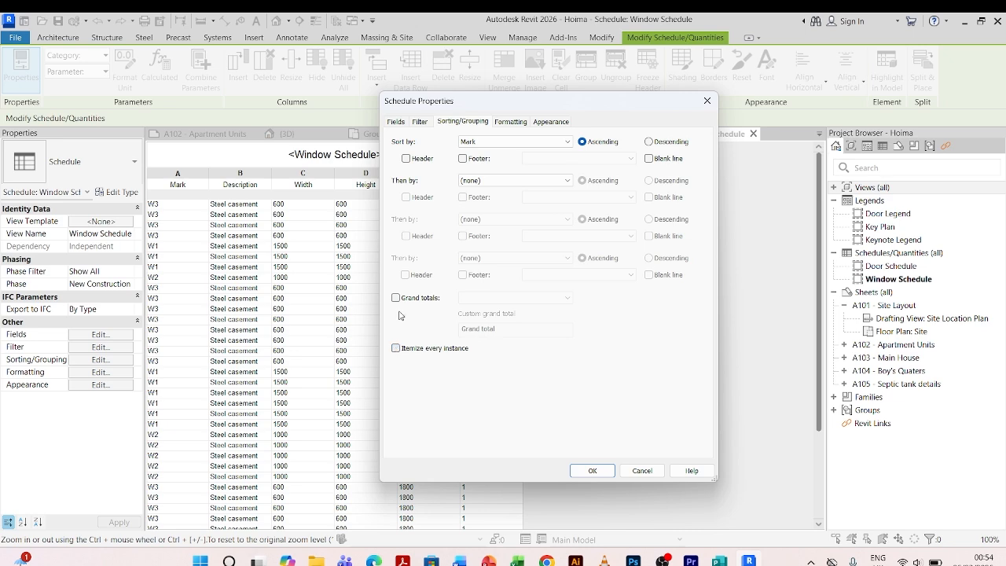
{"action": "left_click", "coordinate": [395, 300]}
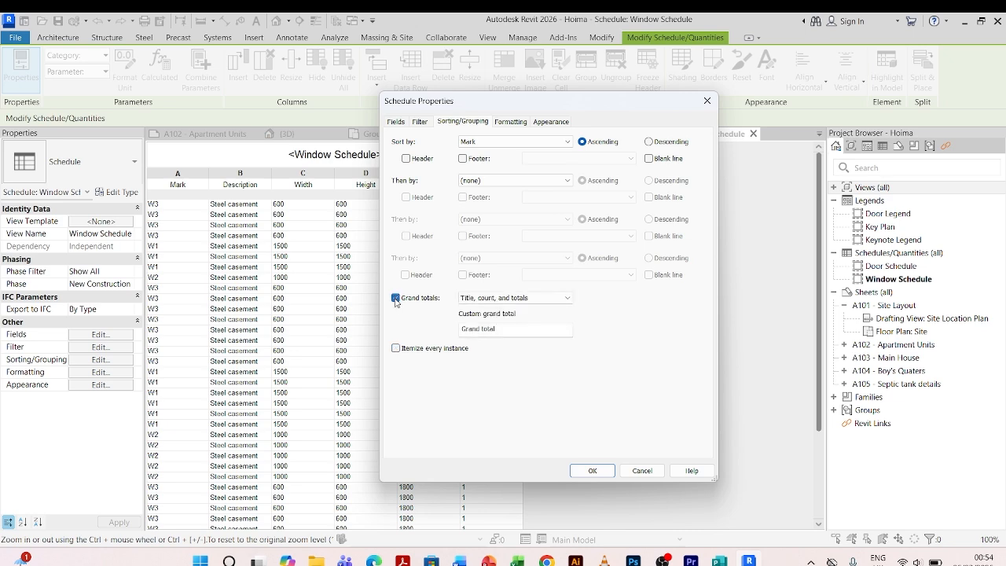
{"action": "left_click", "coordinate": [594, 470]}
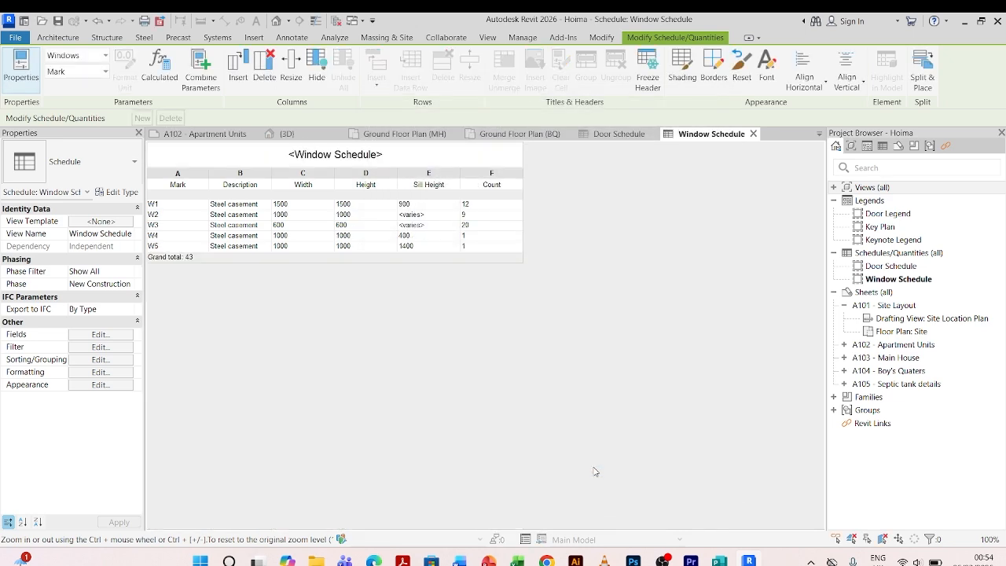
Widen the Description column of the window schedule.
{"action": "left_click", "coordinate": [244, 277]}
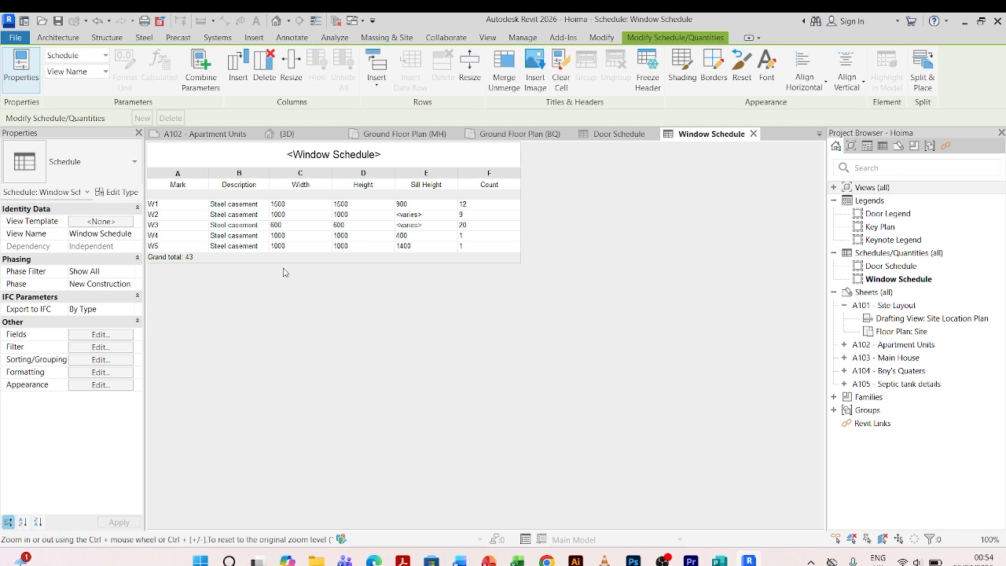
{"action": "left_click_drag", "start_coordinate": [268, 179], "coordinate": [338, 174]}
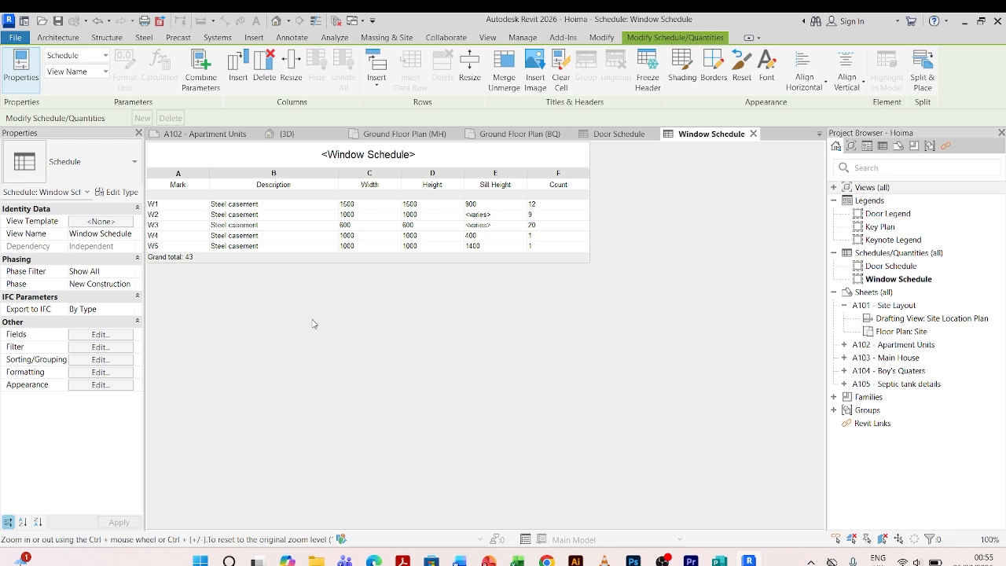
Enter the description 'Steel casement metallic window with glass infill' for window type W1 and accept the type-wide change.
{"action": "left_click", "coordinate": [269, 204]}
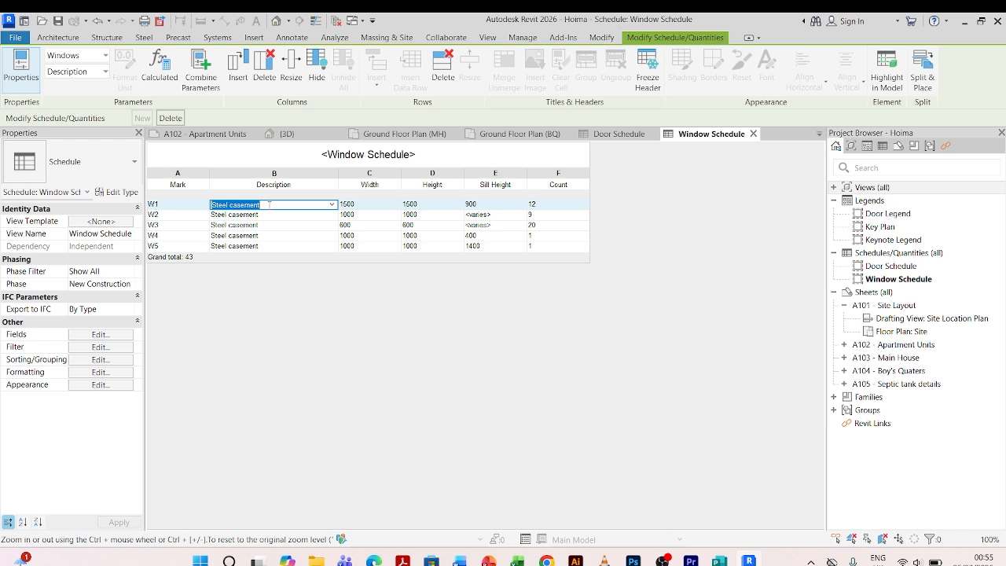
{"action": "left_click", "coordinate": [270, 205]}
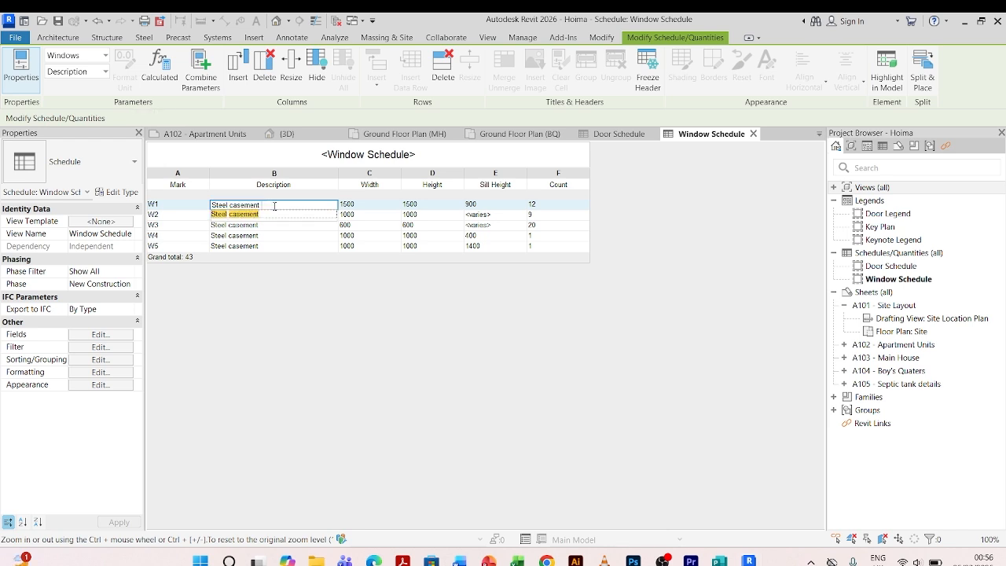
{"action": "type", "text": "me"}
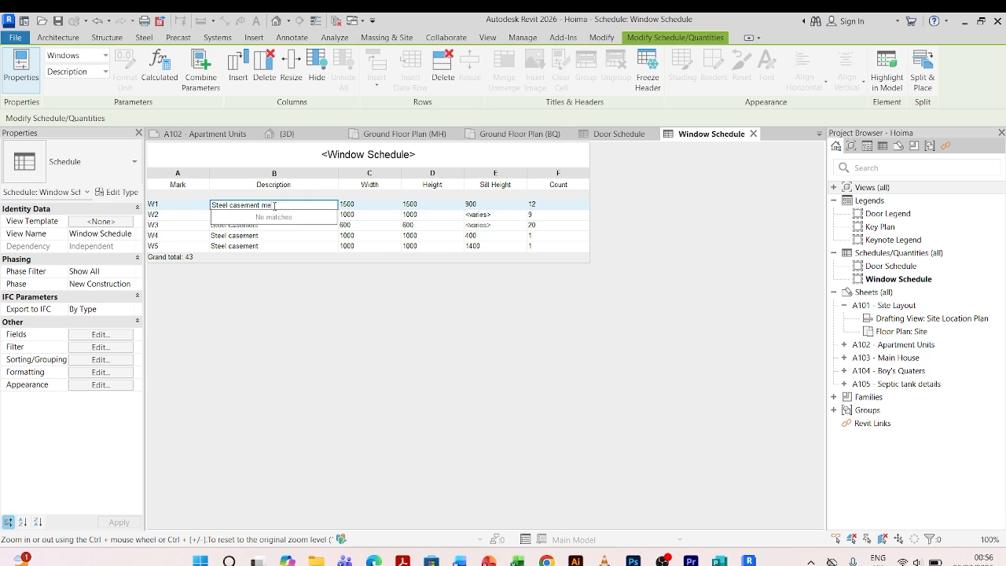
{"action": "type", "text": "tallic window with glas"}
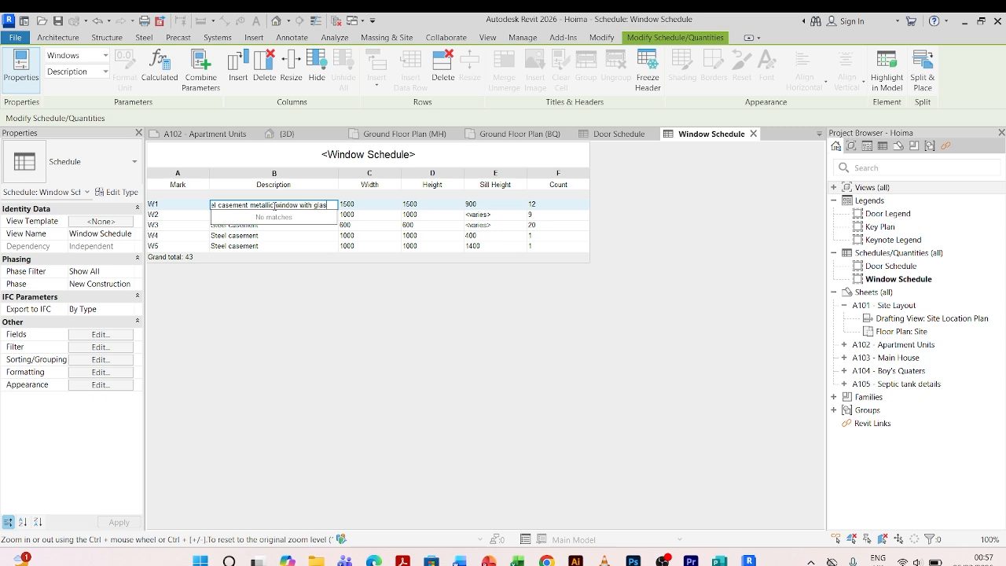
{"action": "type", "text": "s infill"}
{"action": "key", "text": "Return"}
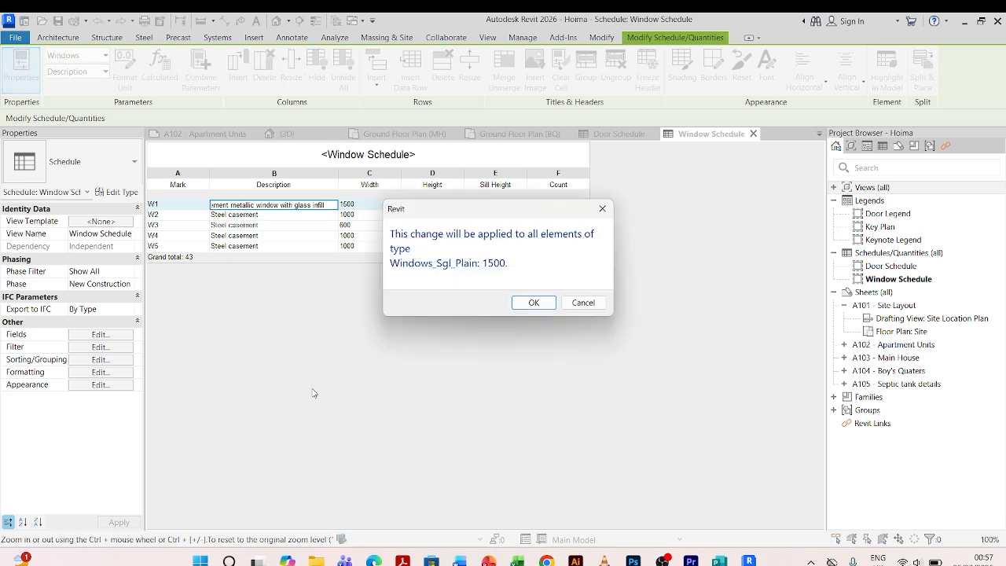
{"action": "left_click", "coordinate": [533, 303]}
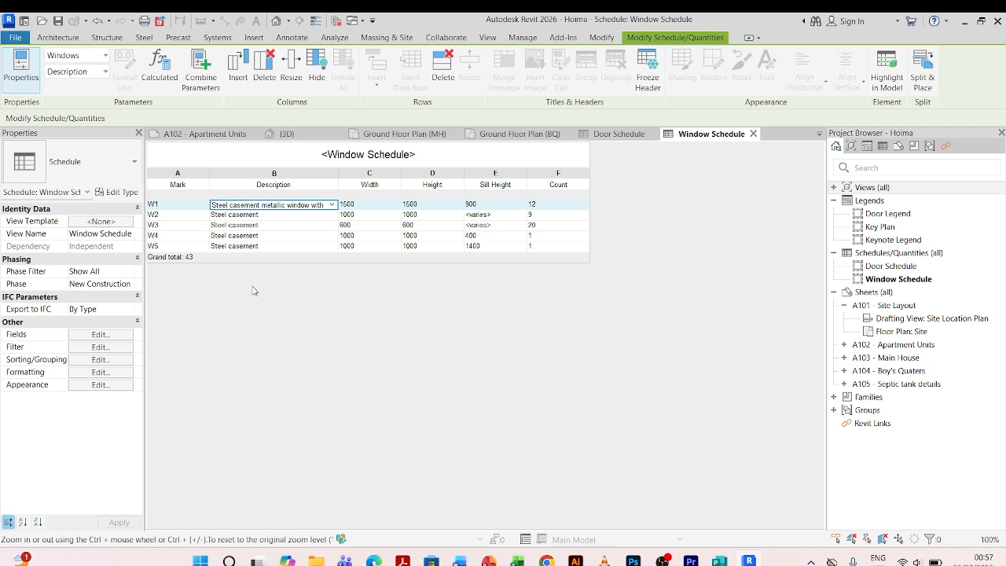
Assign the description 'Steel casement metallic window with glass infill' to window type W2 and accept the change.
{"action": "left_click", "coordinate": [331, 216]}
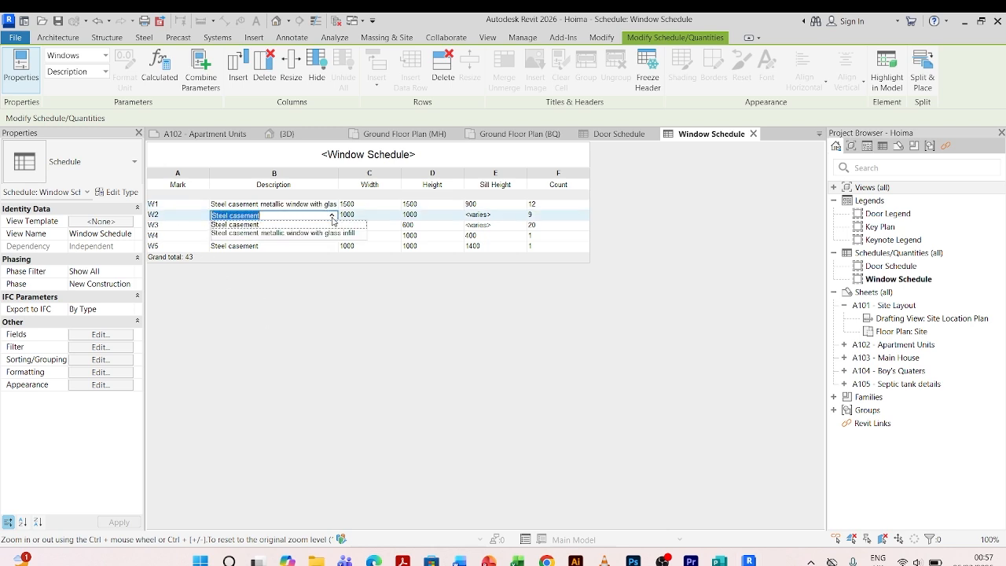
{"action": "left_click", "coordinate": [263, 233]}
{"action": "left_click", "coordinate": [534, 304]}
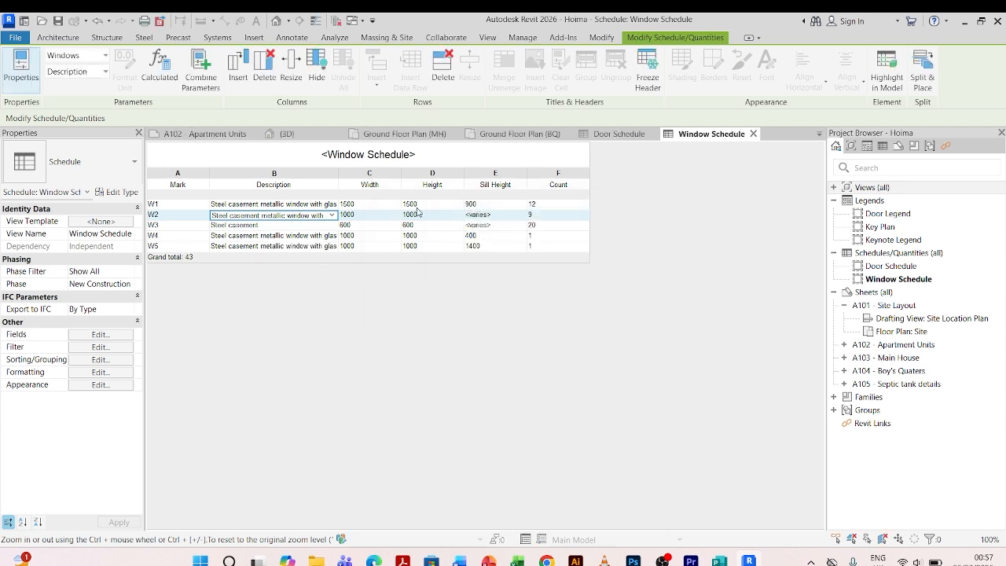
Assign the description 'Steel casement metallic window with glass infill' to window type W3 and accept the change.
{"action": "left_click", "coordinate": [323, 249]}
{"action": "left_click", "coordinate": [333, 226]}
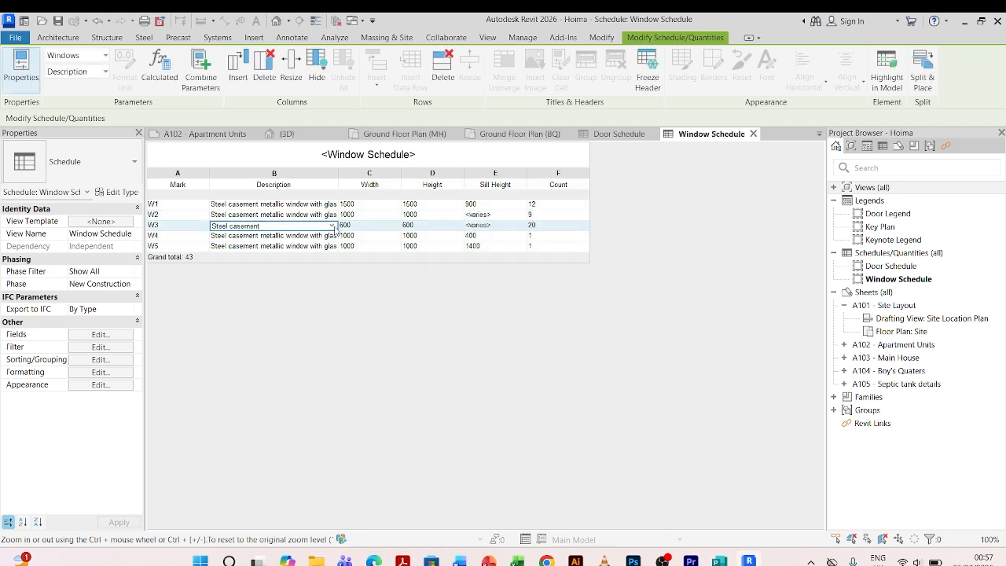
{"action": "left_click", "coordinate": [333, 227]}
{"action": "left_click", "coordinate": [286, 245]}
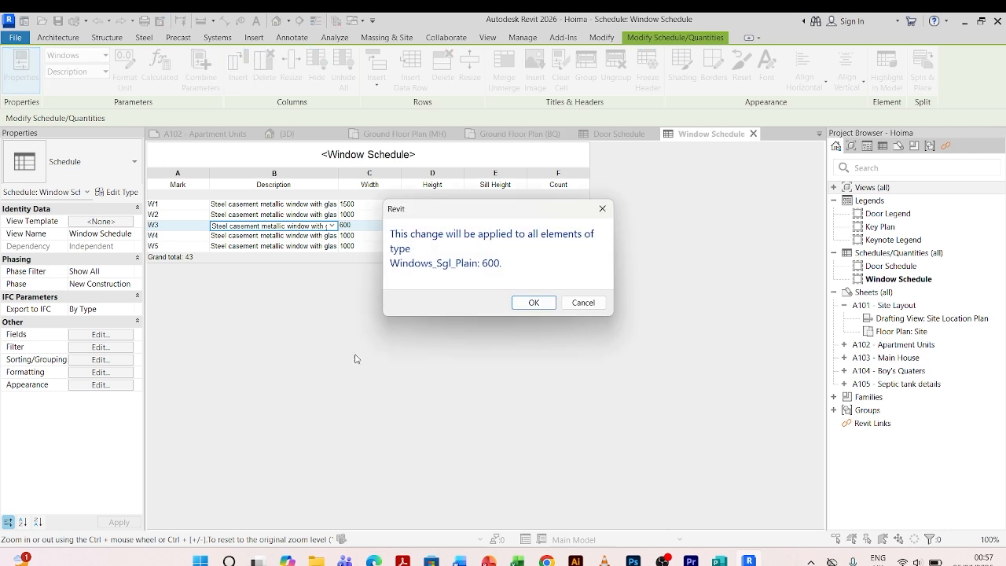
{"action": "left_click", "coordinate": [534, 304]}
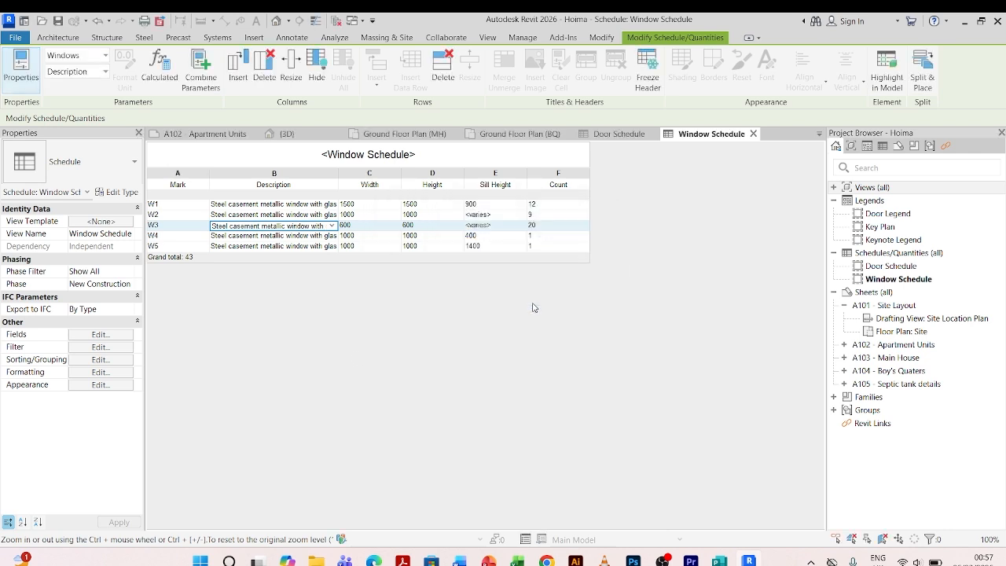